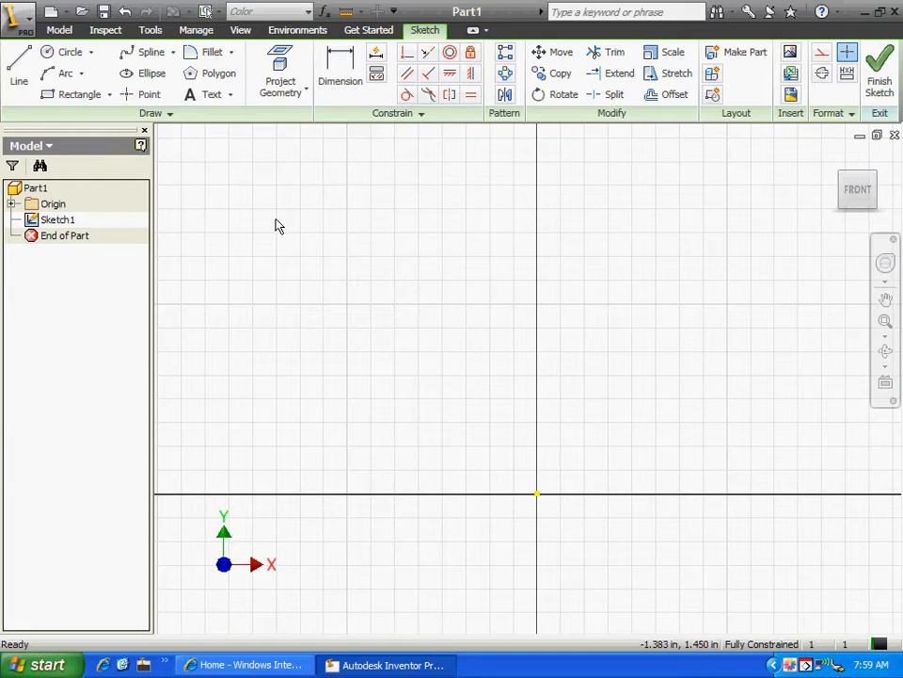
# - Sketch two overlapping center-point circles left of the origin, the second about 1 in in diameter
pyautogui.click(91, 53)
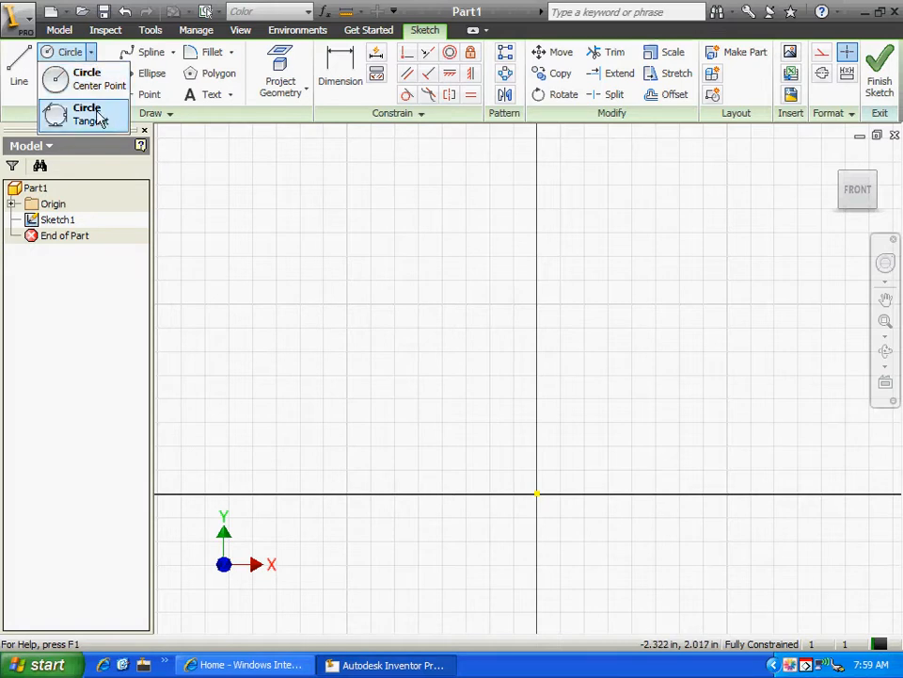
pyautogui.click(70, 79)
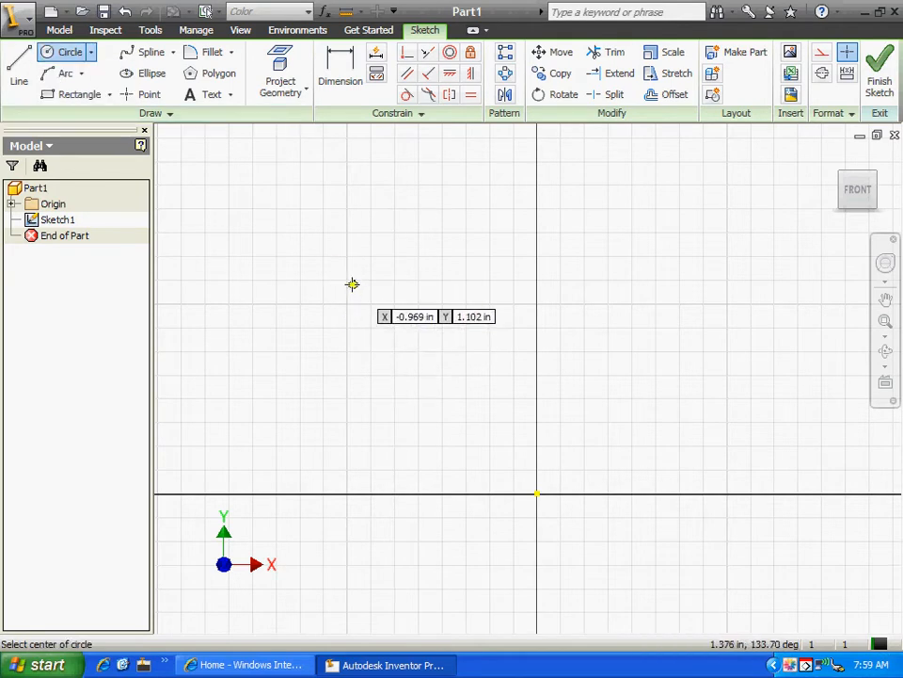
pyautogui.click(351, 272)
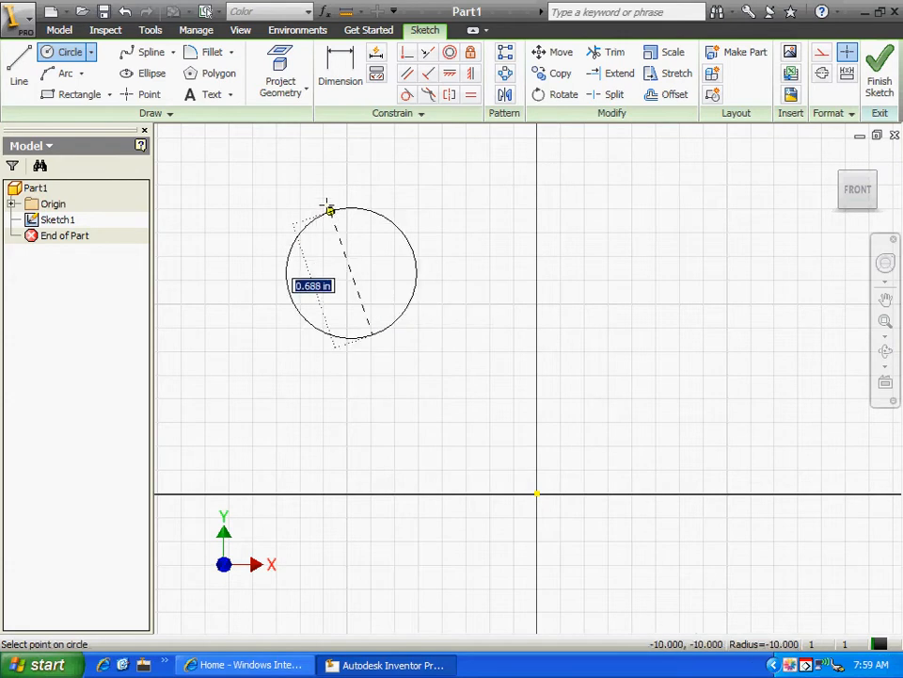
pyautogui.click(323, 196)
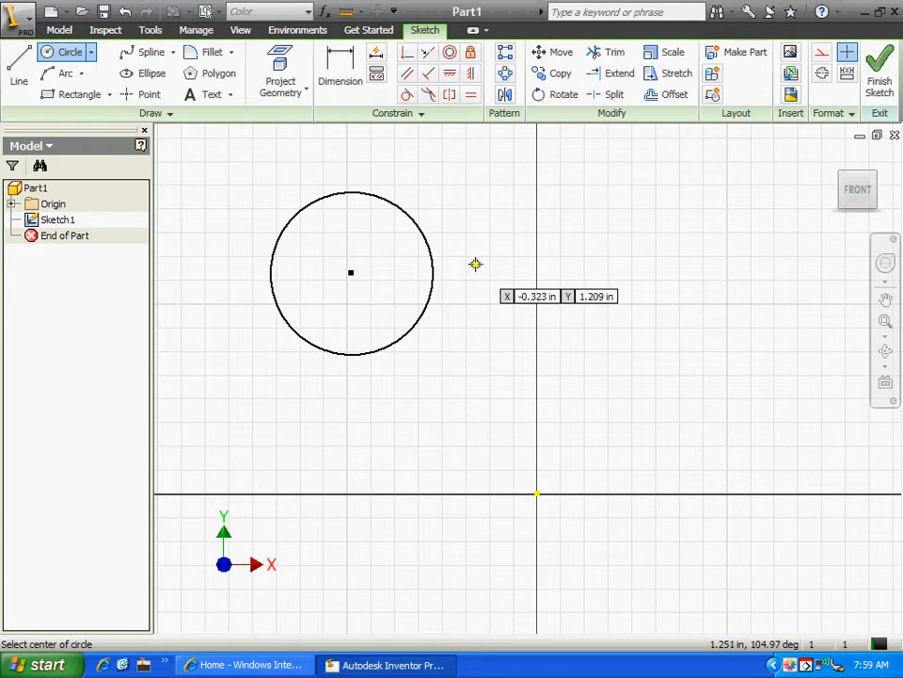
pyautogui.click(512, 248)
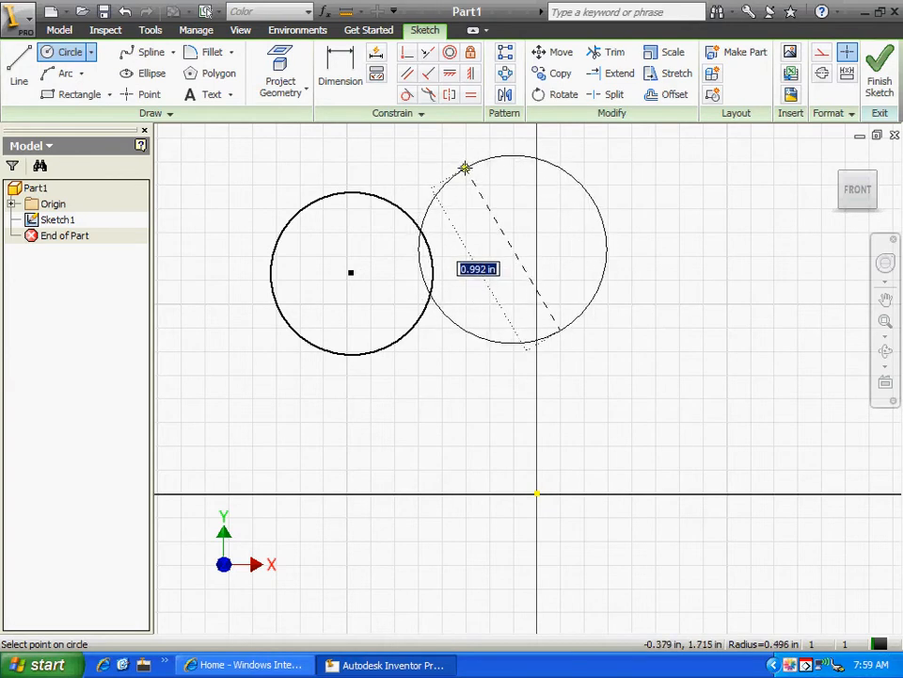
pyautogui.click(465, 168)
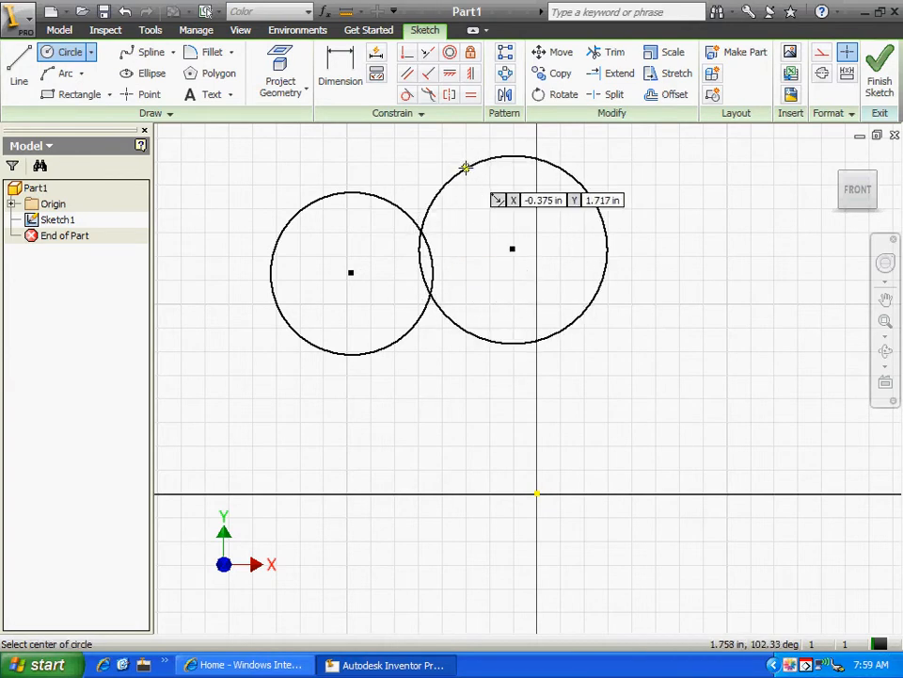
# - Abandon a third circle below the first two and undo both sketched circles
pyautogui.click(415, 433)
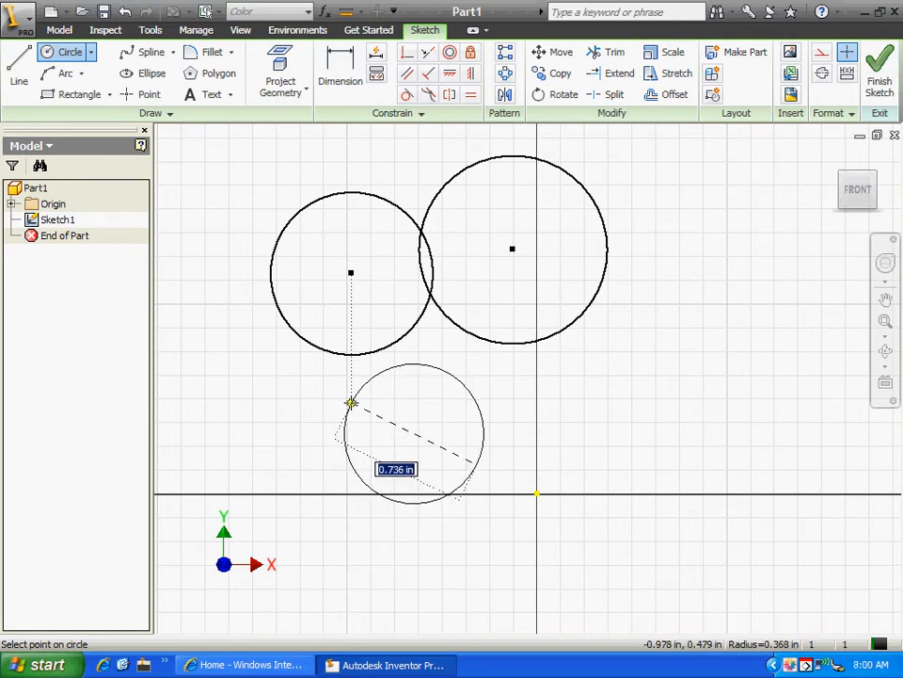
pyautogui.press('Escape')
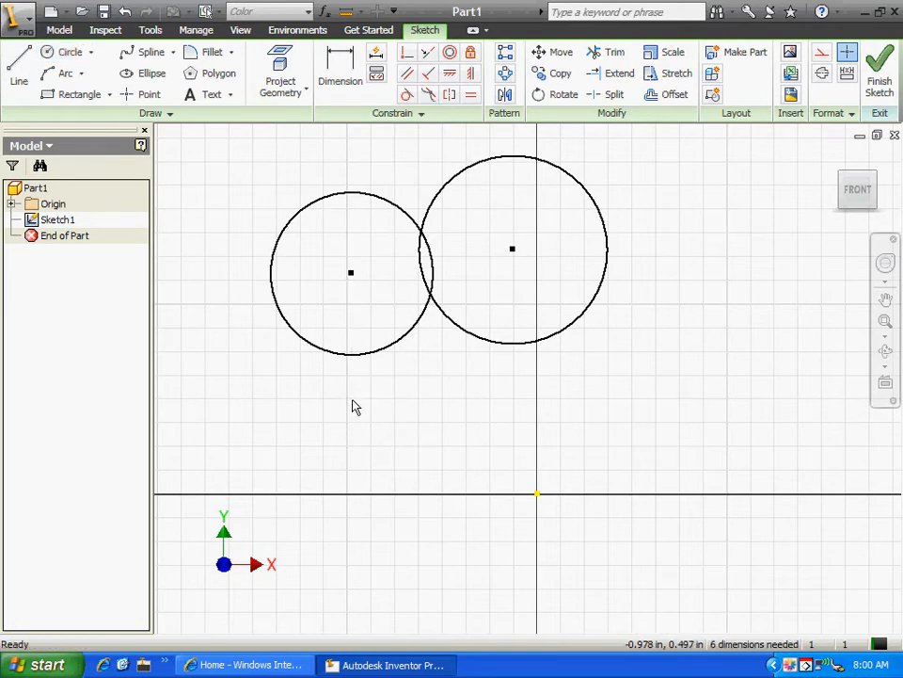
pyautogui.hotkey('ctrl', 'z')
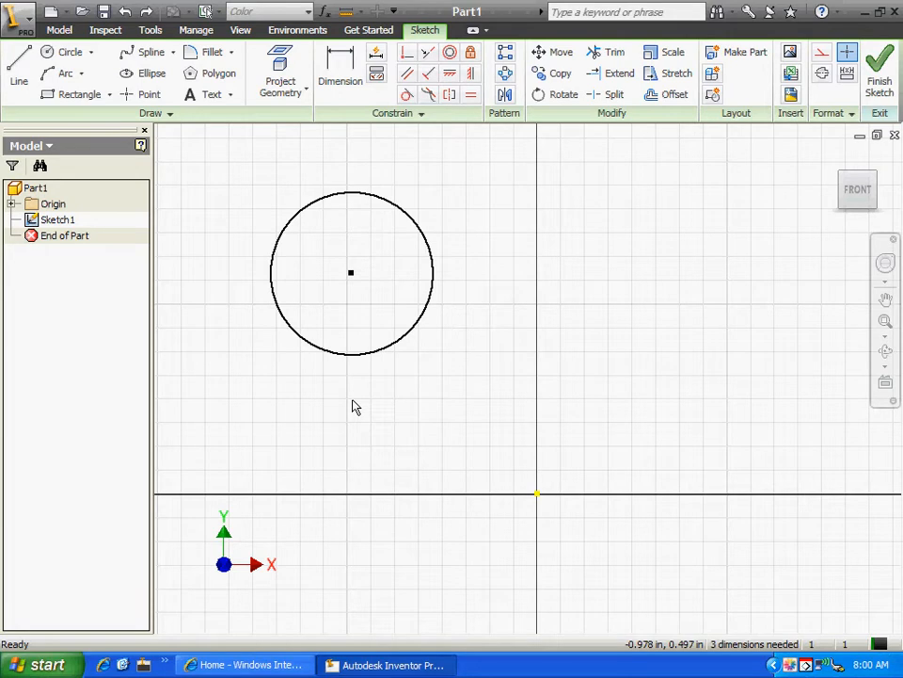
pyautogui.hotkey('ctrl', 'z')
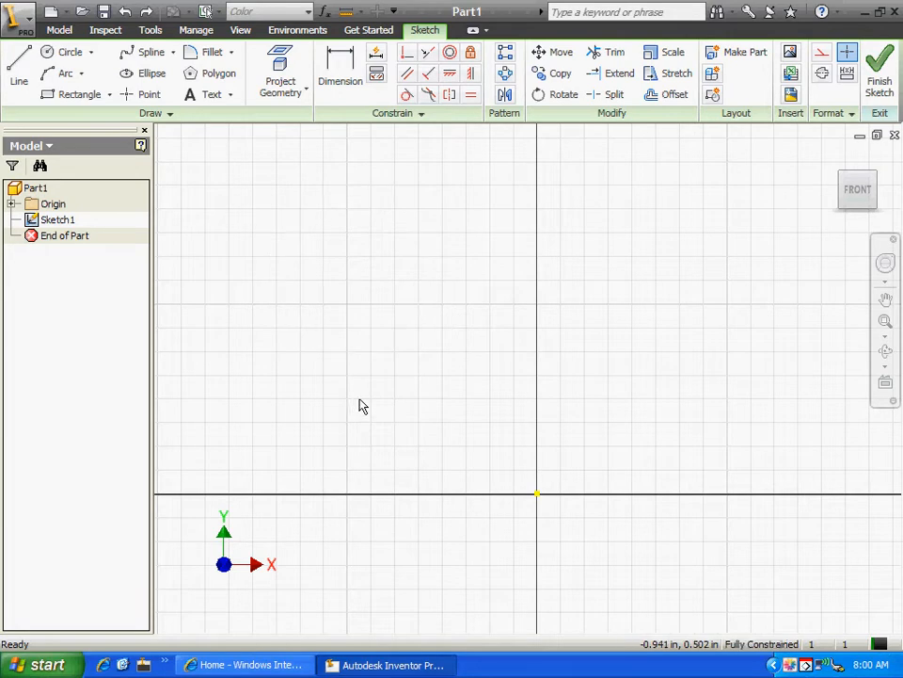
# - Sketch a center-point circle above and left of the origin
pyautogui.click(66, 52)
pyautogui.click(341, 285)
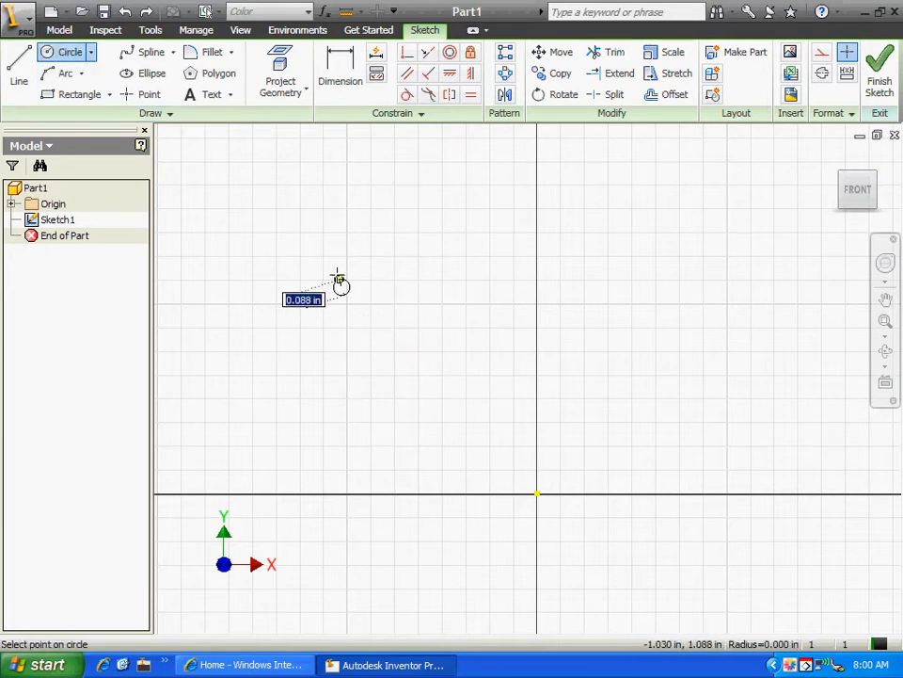
pyautogui.click(310, 227)
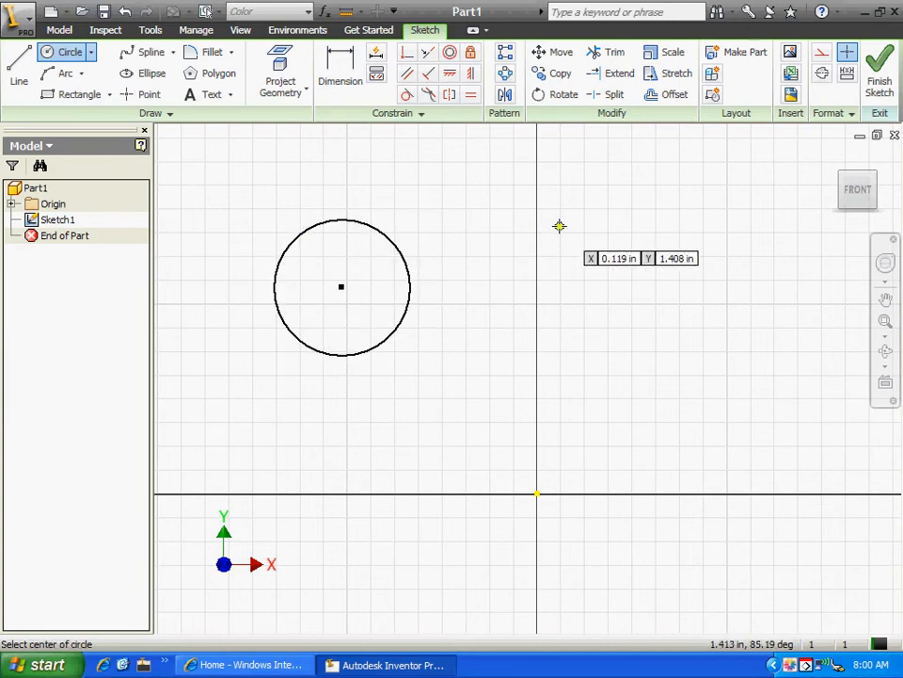
# - Try a larger circle about 1.13 in in diameter on the same center point, and undo it
pyautogui.click(340, 286)
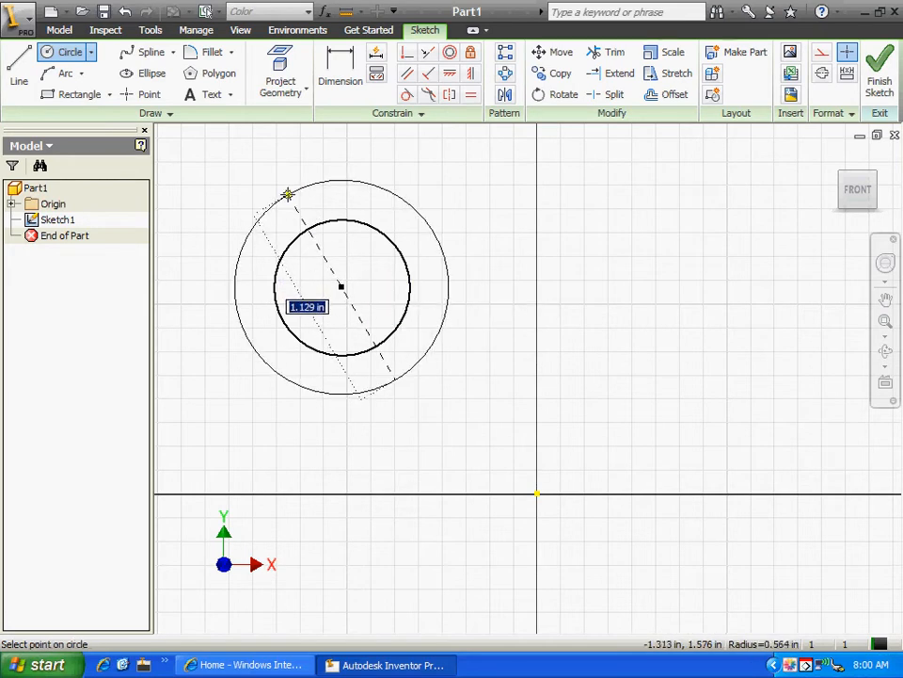
pyautogui.click(305, 186)
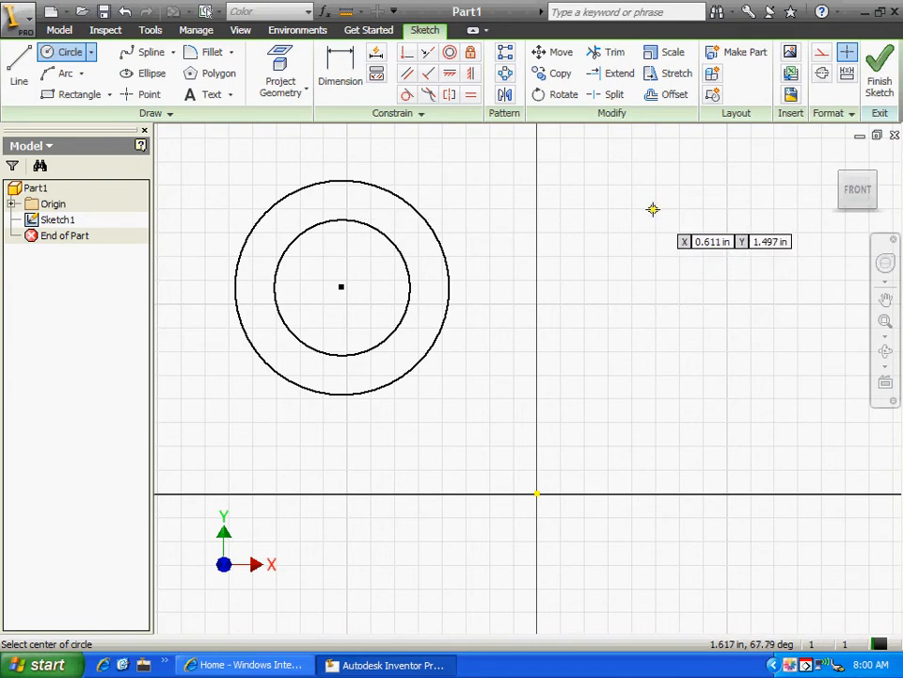
pyautogui.hotkey('ctrl', 'z')
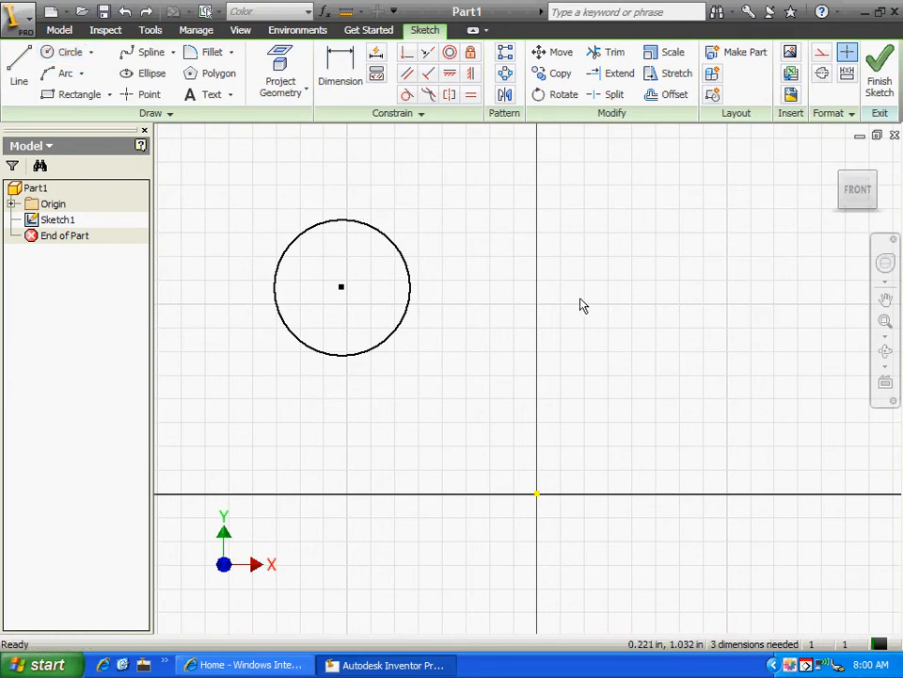
# - Sketch a second, larger center-point circle to the right of the first, crossing the vertical axis
pyautogui.click(70, 52)
pyautogui.click(562, 255)
pyautogui.click(513, 211)
pyautogui.rightClick(410, 104)
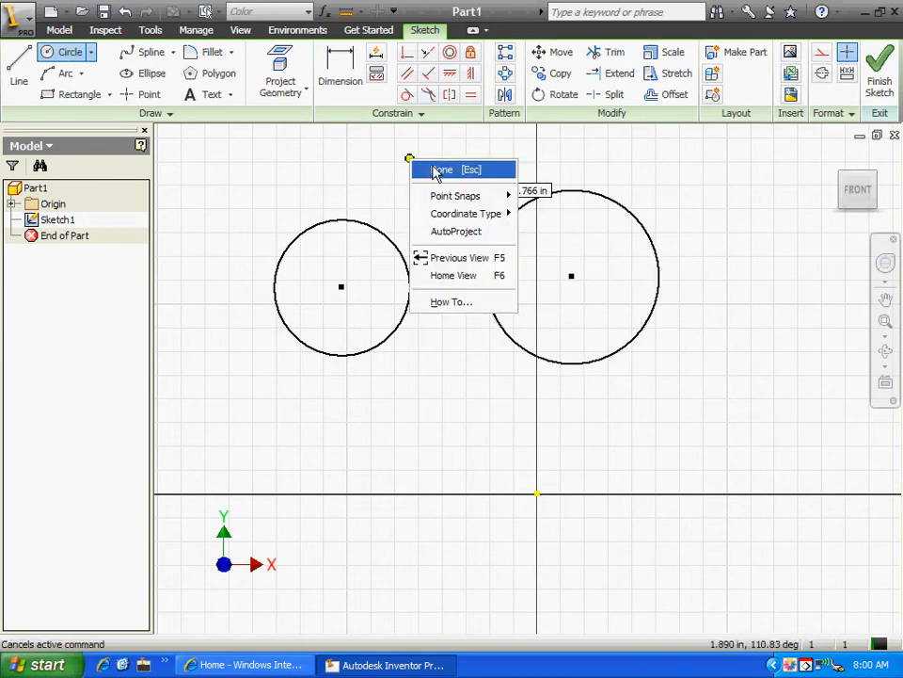
pyautogui.click(443, 113)
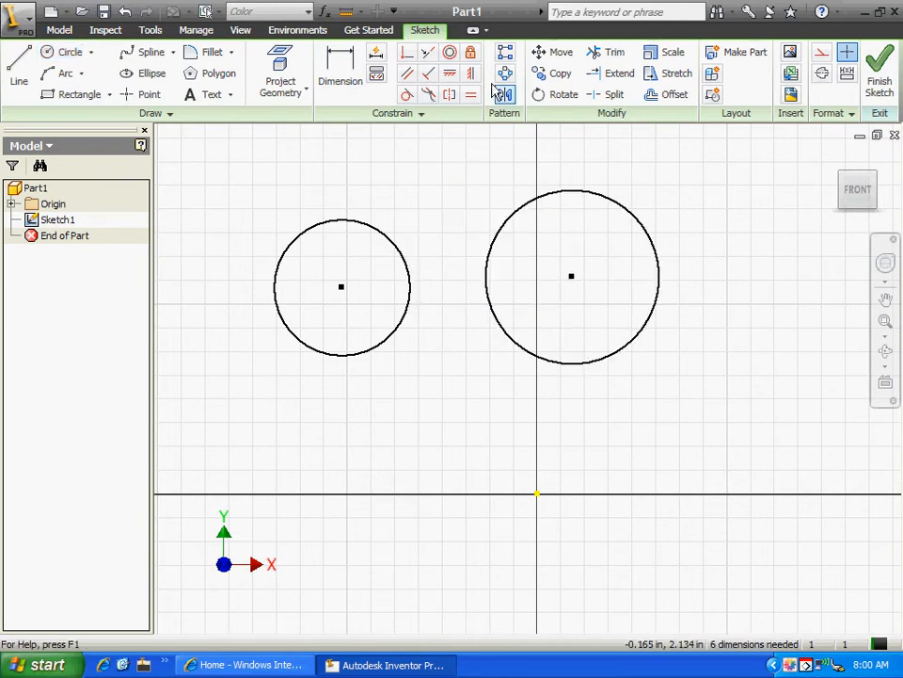
# - Apply a concentric constraint between the larger circle and the smaller circle
pyautogui.click(450, 52)
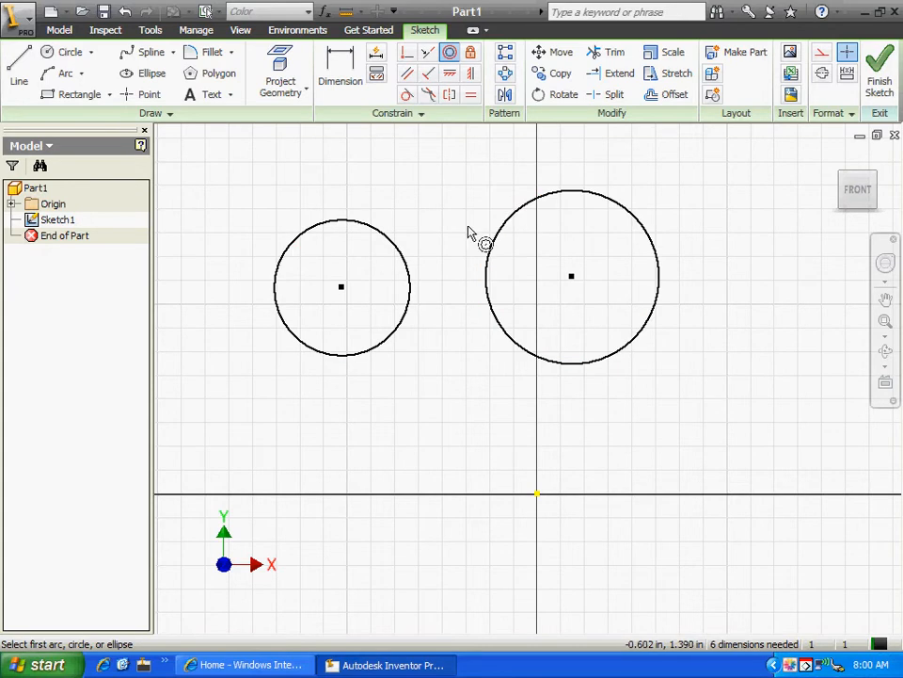
pyautogui.click(554, 197)
pyautogui.click(363, 229)
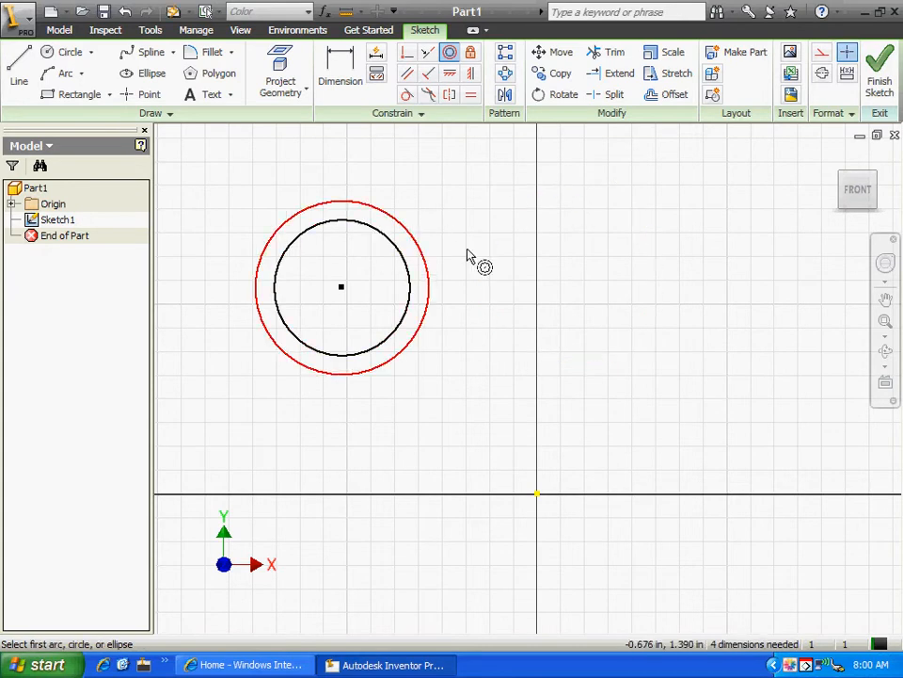
pyautogui.rightClick(657, 287)
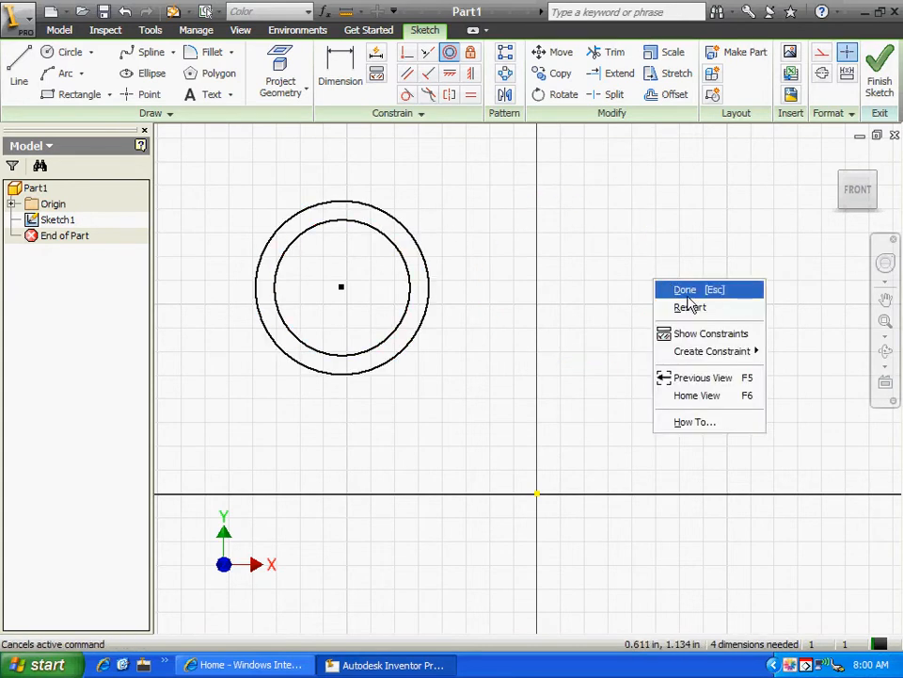
pyautogui.click(670, 289)
# - Test the concentric constraint by moving the shared center and resizing the outer circle, undoing each change
pyautogui.moveTo(342, 291); pyautogui.dragTo(397, 225)
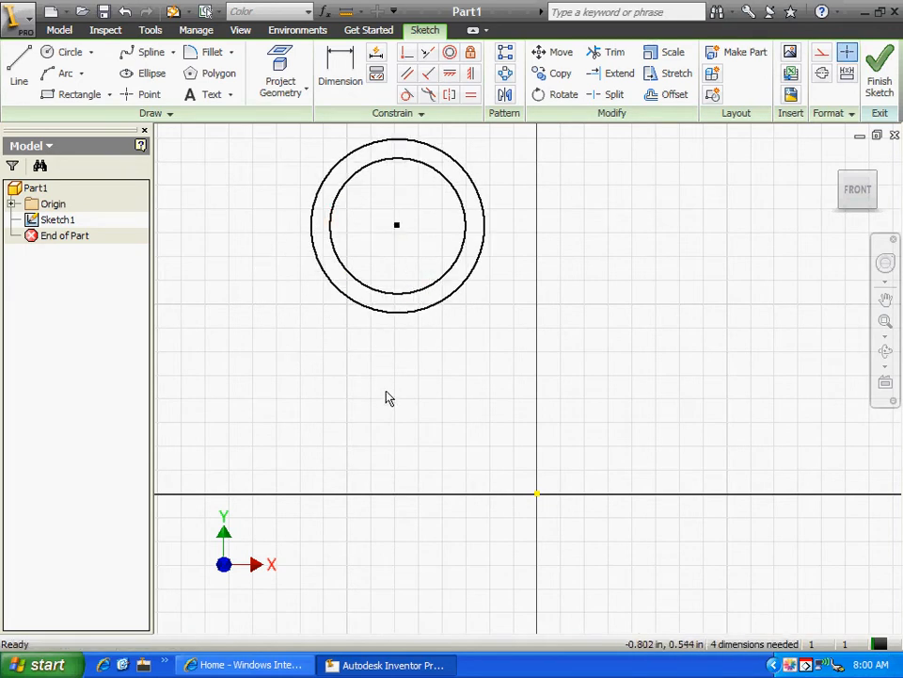
pyautogui.hotkey('ctrl', 'z')
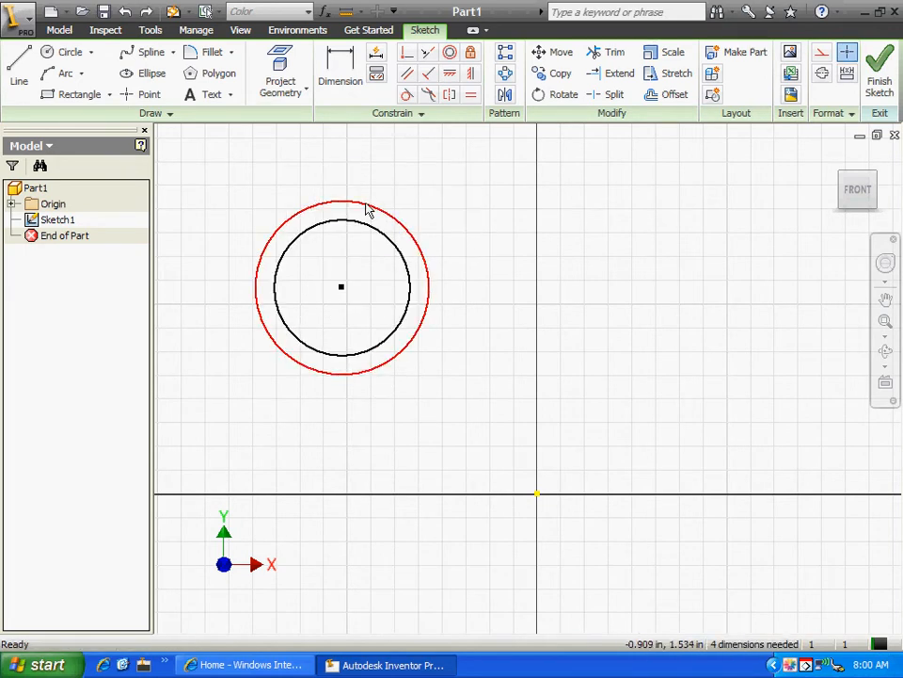
pyautogui.moveTo(367, 206); pyautogui.dragTo(374, 194)
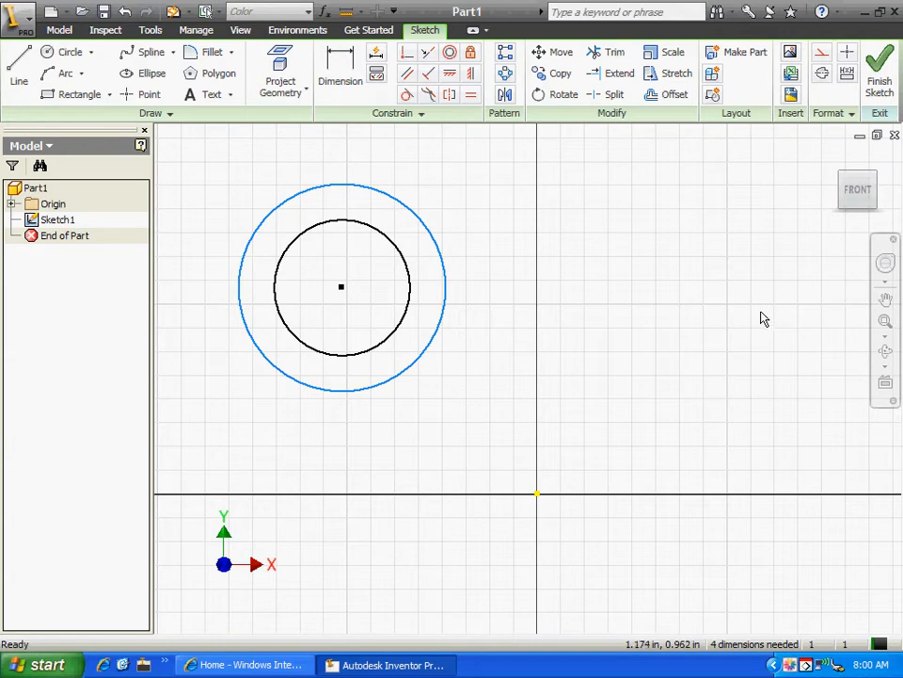
pyautogui.hotkey('ctrl', 'z')
pyautogui.hotkey('ctrl', 'z')
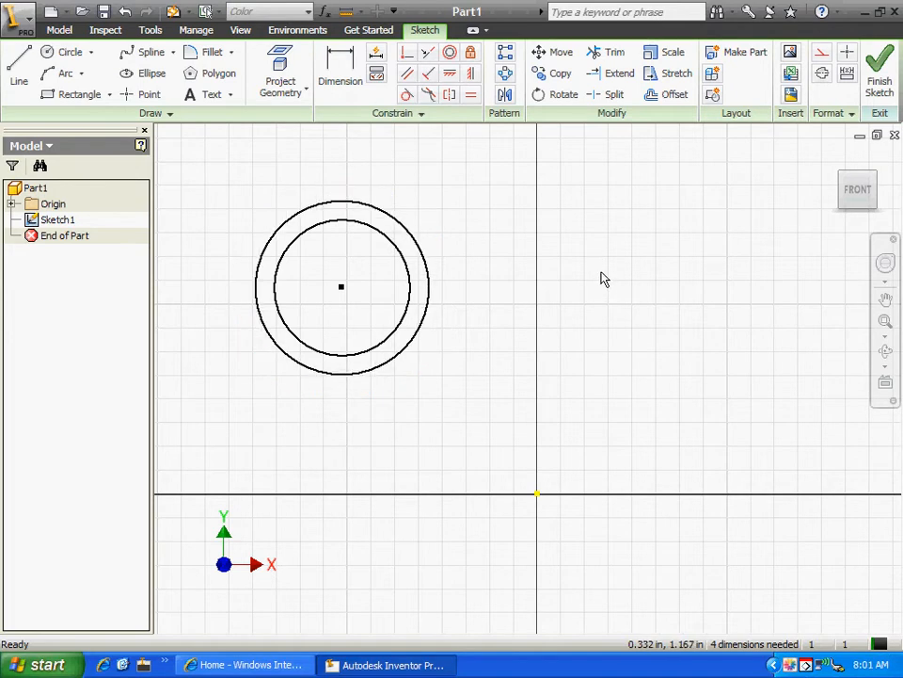
pyautogui.moveTo(574, 280); pyautogui.dragTo(497, 256)
pyautogui.hotkey('ctrl', 'z')
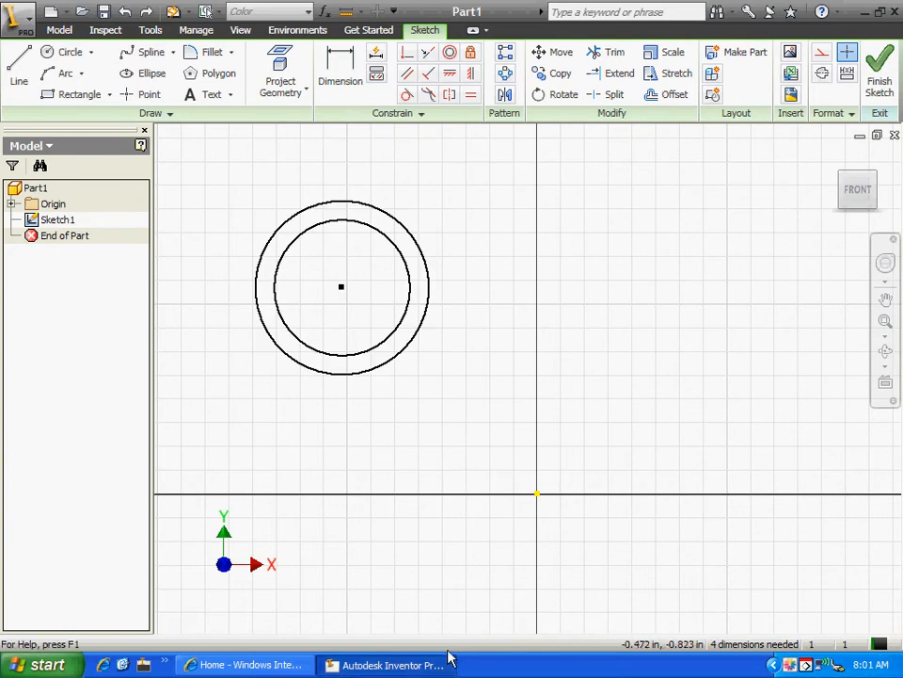
# - Sketch an open chain of three connected lines in the empty area right of the origin
pyautogui.click(19, 66)
pyautogui.moveTo(698, 344); pyautogui.dragTo(379, 359, button='middle')
pyautogui.click(369, 289)
pyautogui.click(581, 170)
pyautogui.click(740, 365)
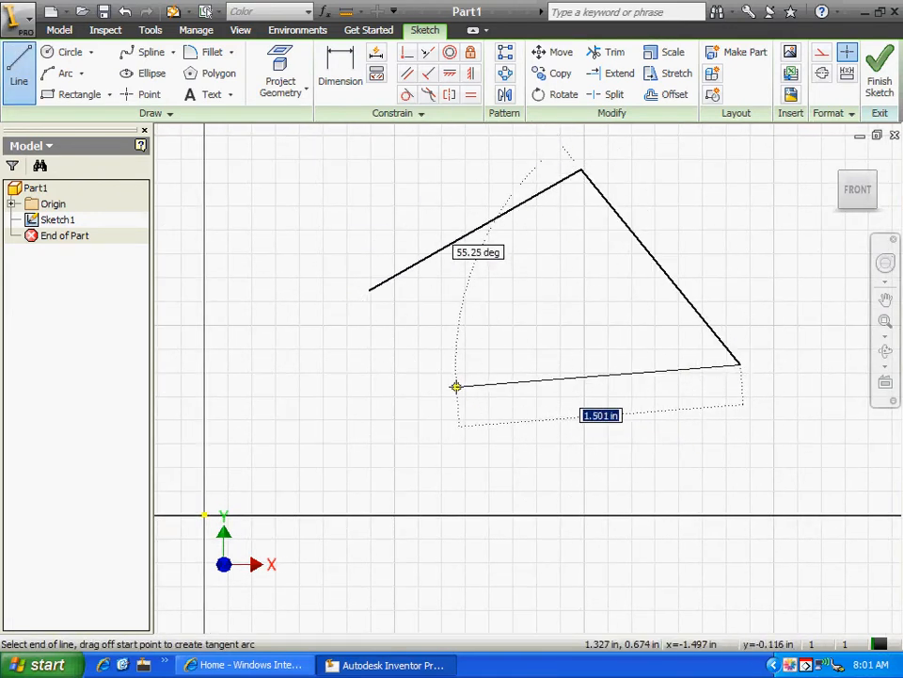
pyautogui.click(463, 402)
pyautogui.rightClick(558, 278)
pyautogui.click(576, 288)
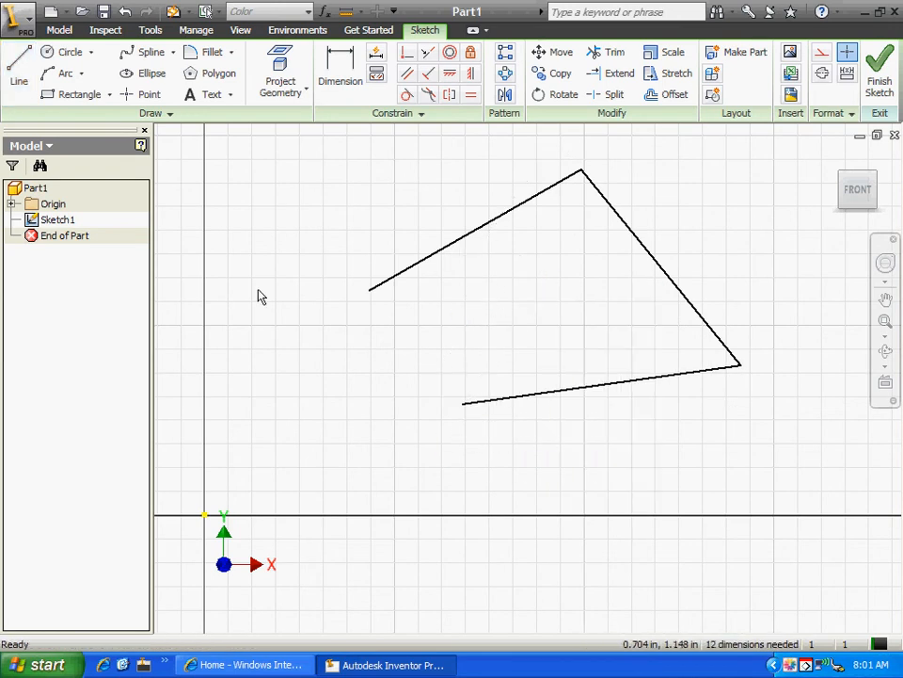
# - Draw a tangent circle touching all three connected lines
pyautogui.click(91, 53)
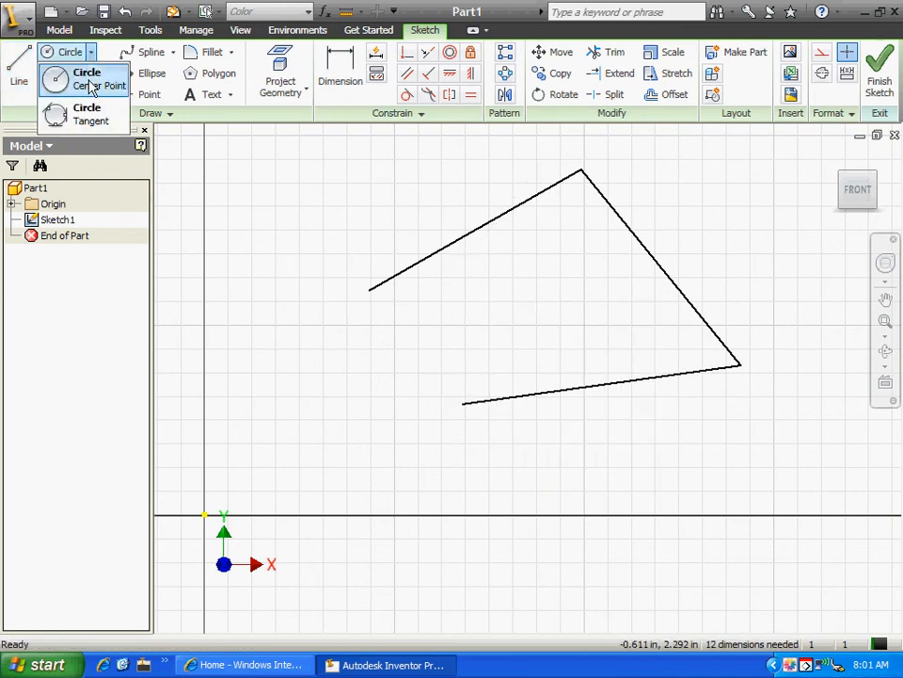
pyautogui.click(80, 120)
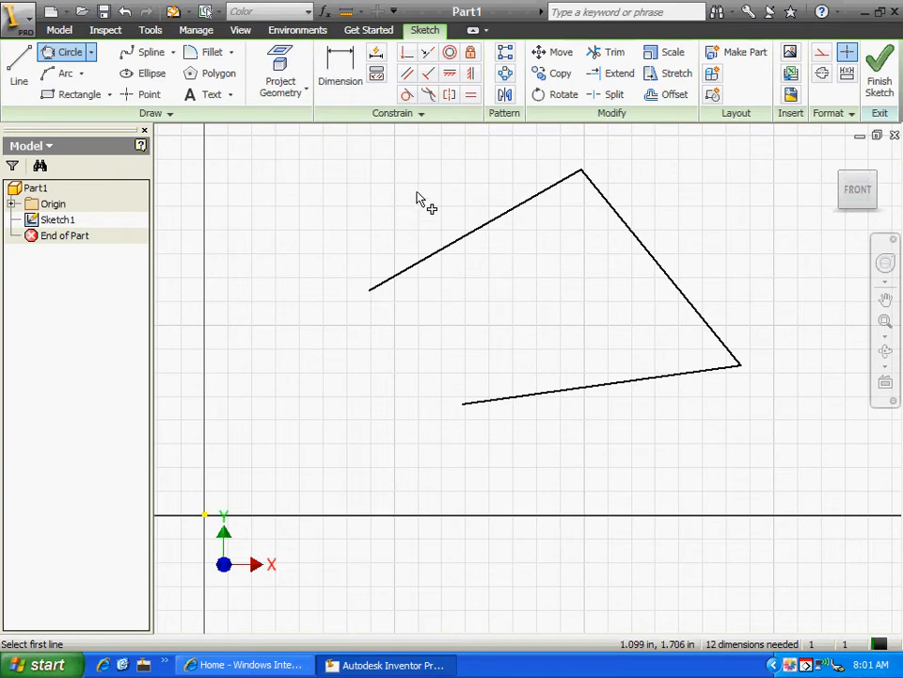
pyautogui.click(480, 228)
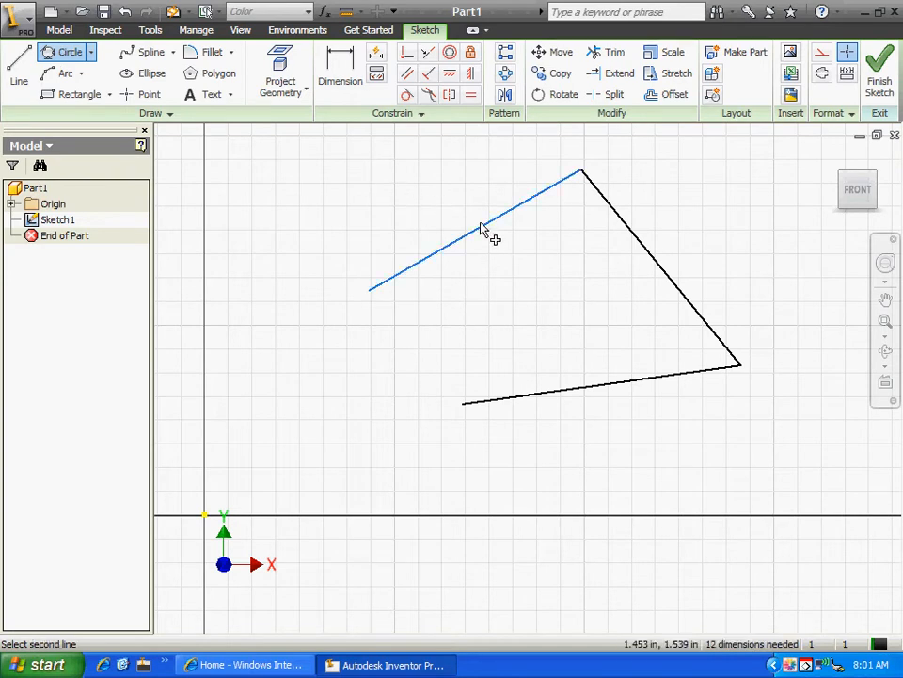
pyautogui.click(653, 261)
pyautogui.click(596, 388)
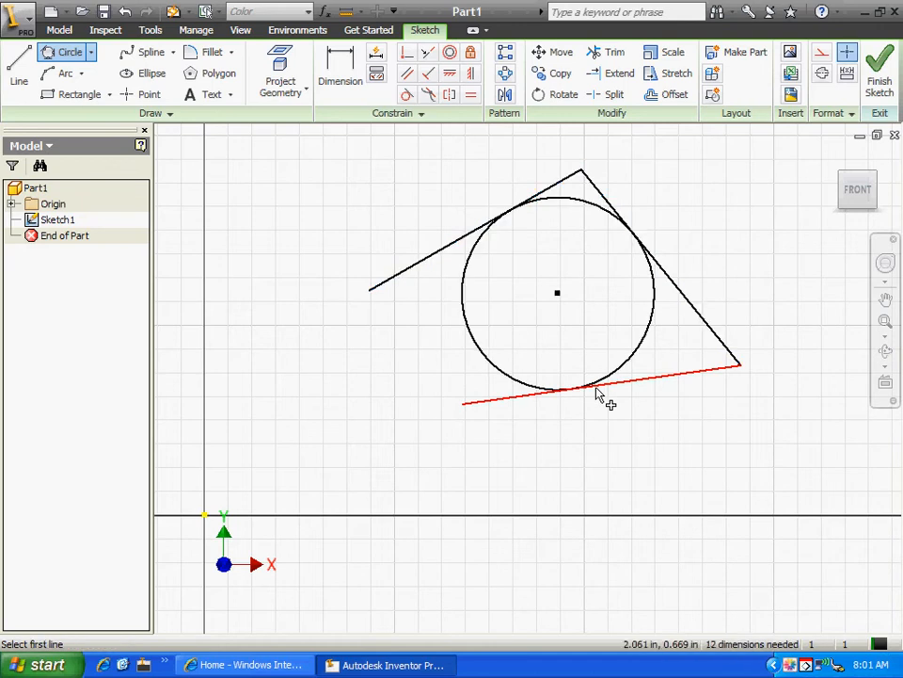
pyautogui.rightClick(288, 206)
pyautogui.click(301, 211)
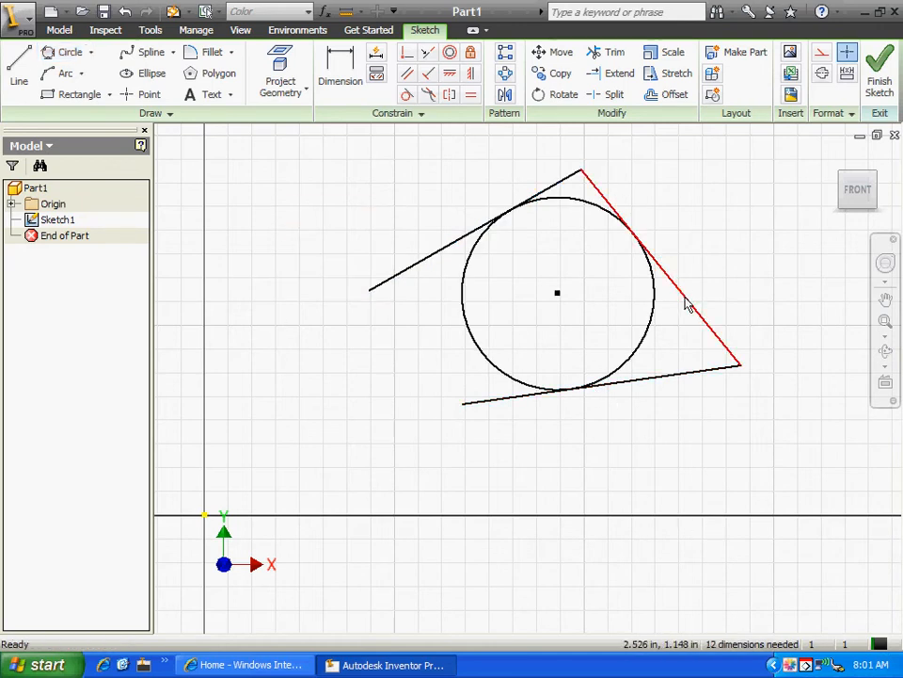
# - Move the steep line and the lower line inward to shrink the tangent circle between them
pyautogui.moveTo(688, 305); pyautogui.dragTo(660, 288)
pyautogui.moveTo(644, 385)
pyautogui.mouseDown()
pyautogui.moveTo(678, 475)
pyautogui.moveTo(645, 329)
pyautogui.mouseUp()
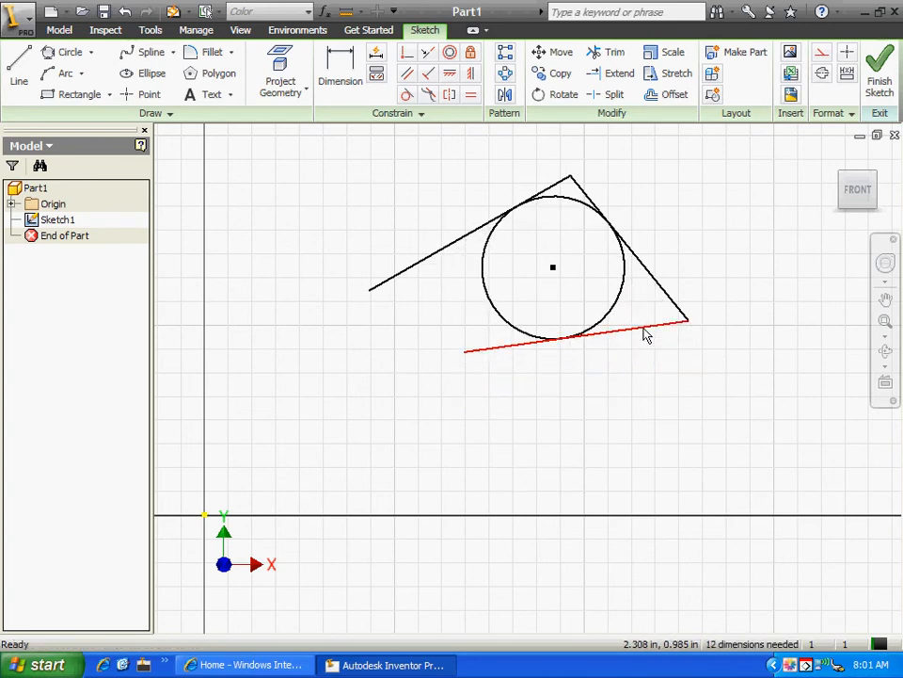
pyautogui.moveTo(321, 444); pyautogui.dragTo(808, 177, button='middle')
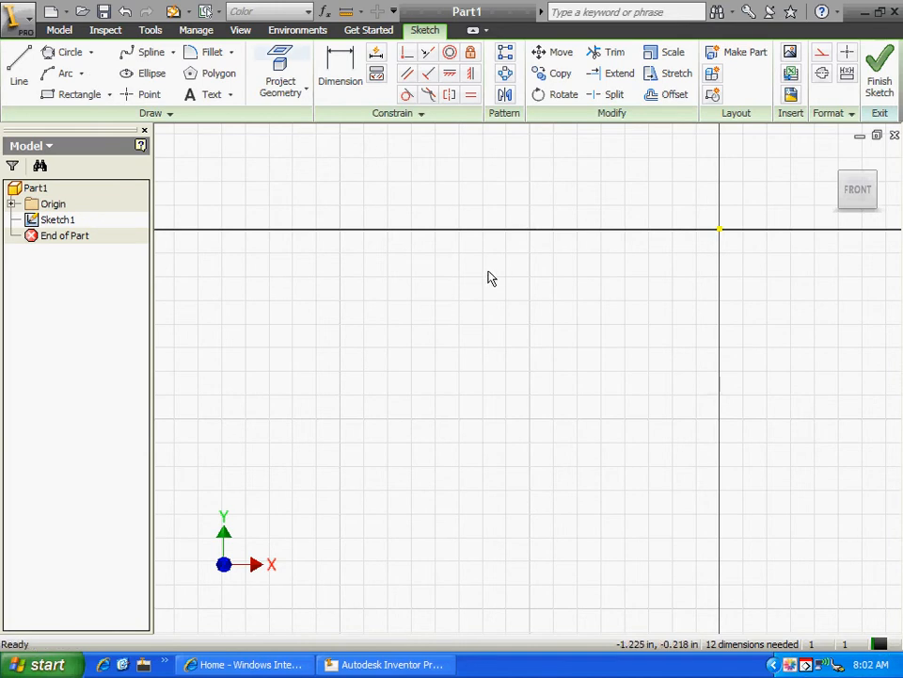
pyautogui.press('F2')
pyautogui.moveTo(519, 204); pyautogui.dragTo(417, 524)
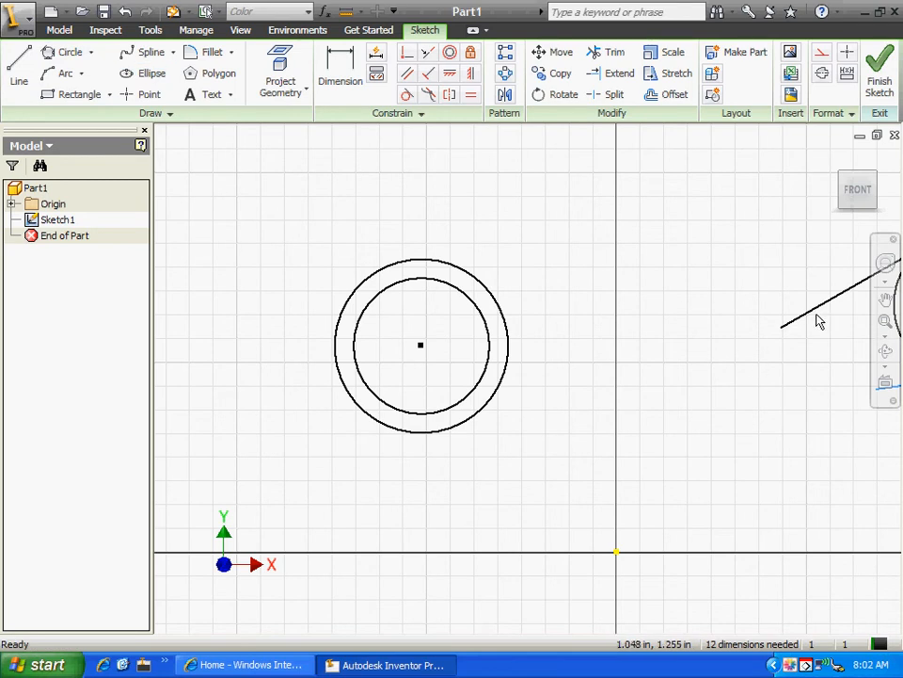
# - Sketch an open chain of two connected lines passing above and to the right of the concentric circles
pyautogui.click(18, 66)
pyautogui.click(354, 146)
pyautogui.click(584, 173)
pyautogui.click(707, 349)
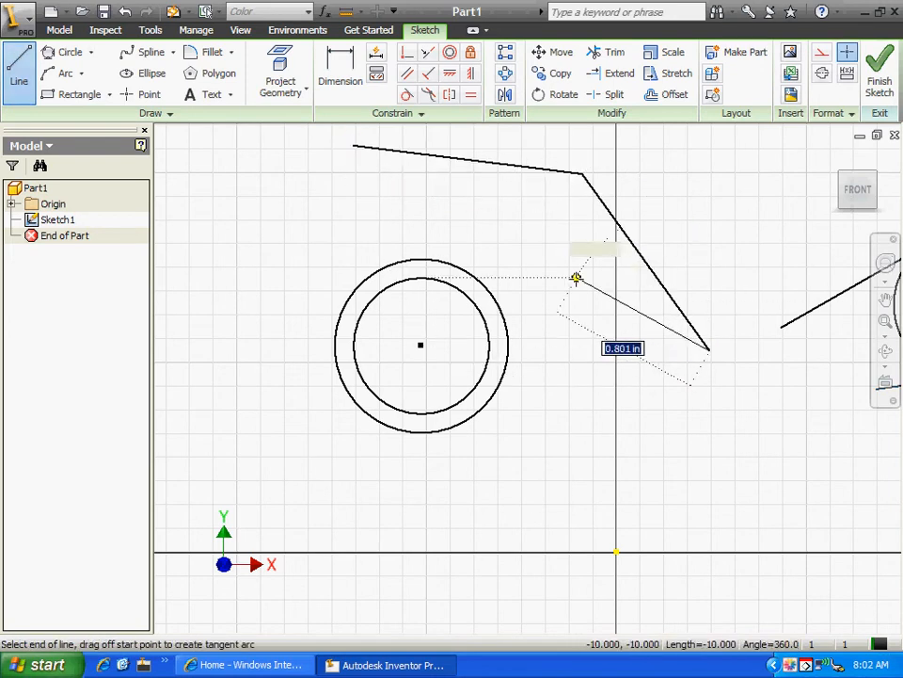
pyautogui.rightClick(576, 278)
pyautogui.click(612, 291)
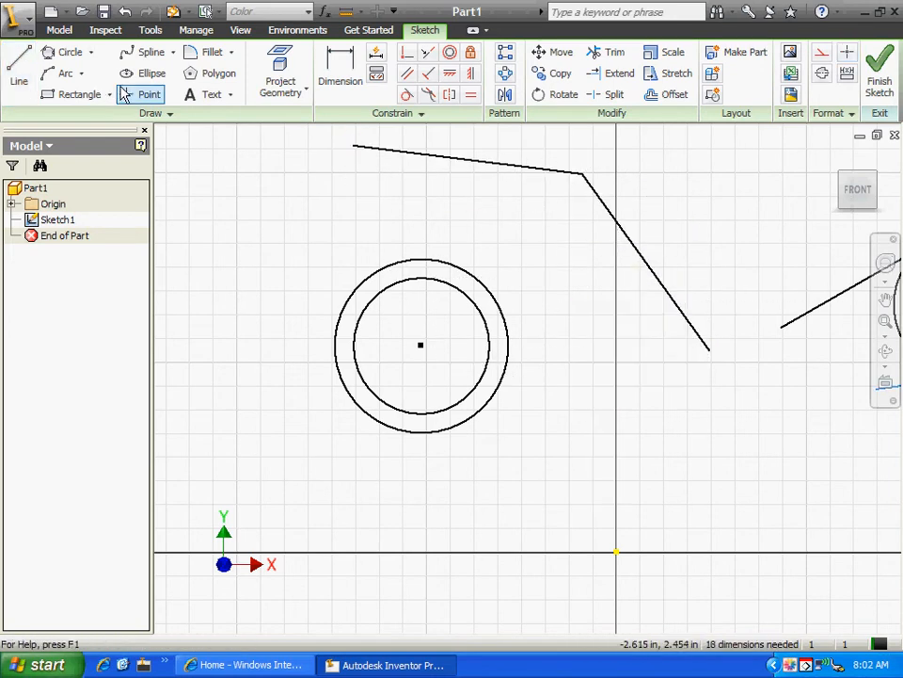
# - Try to draw a tangent circle against the two new lines near the concentric circles, and undo it
pyautogui.click(62, 52)
pyautogui.click(406, 153)
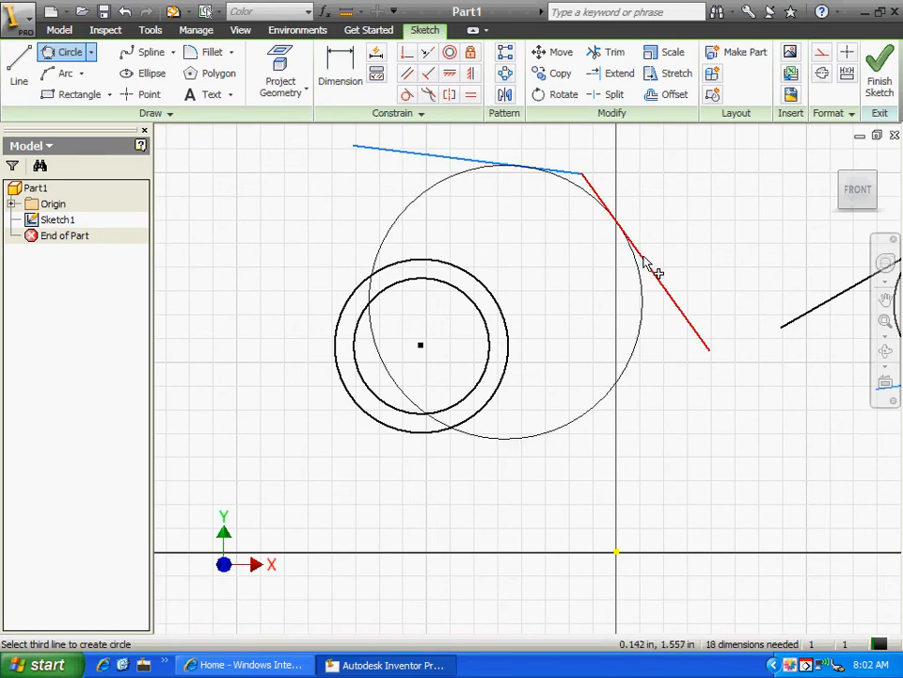
pyautogui.click(643, 256)
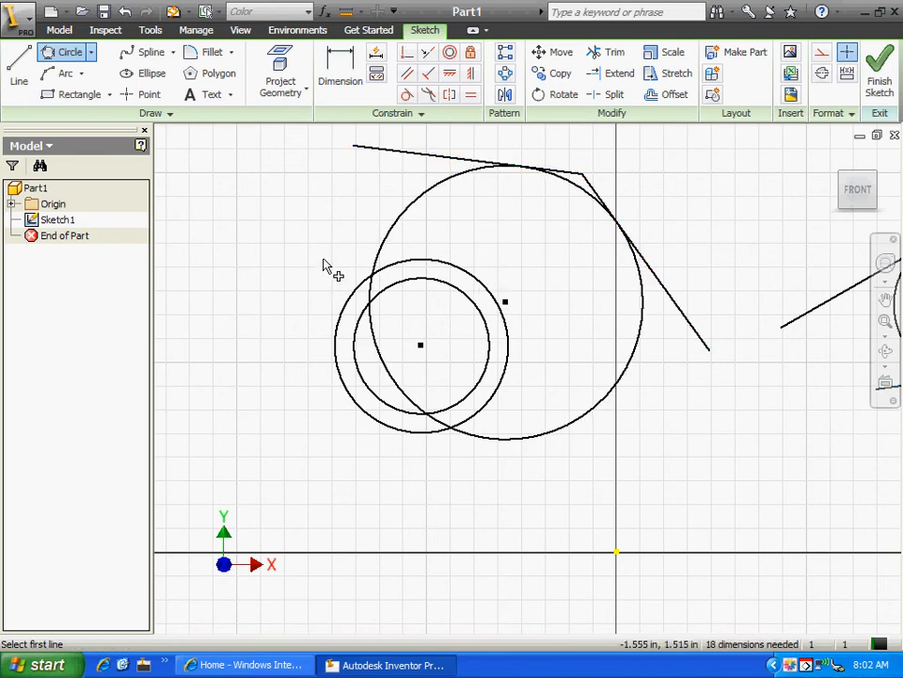
pyautogui.press('Escape')
pyautogui.hotkey('ctrl', 'z')
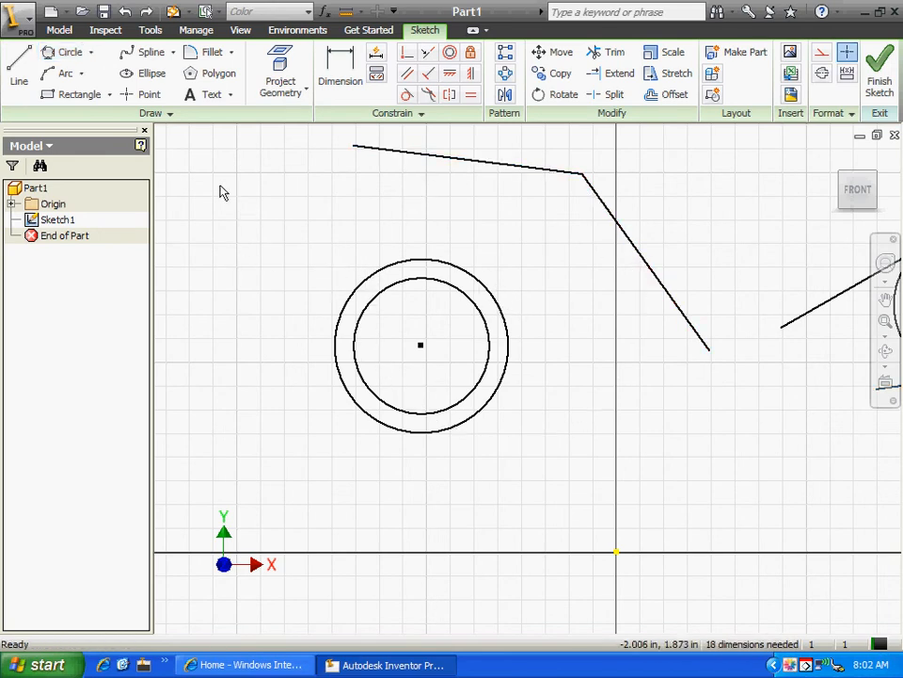
# - Pick the two new lines for another tangent circle, abandon the circle, and undo the two-line chain
pyautogui.click(54, 54)
pyautogui.click(498, 164)
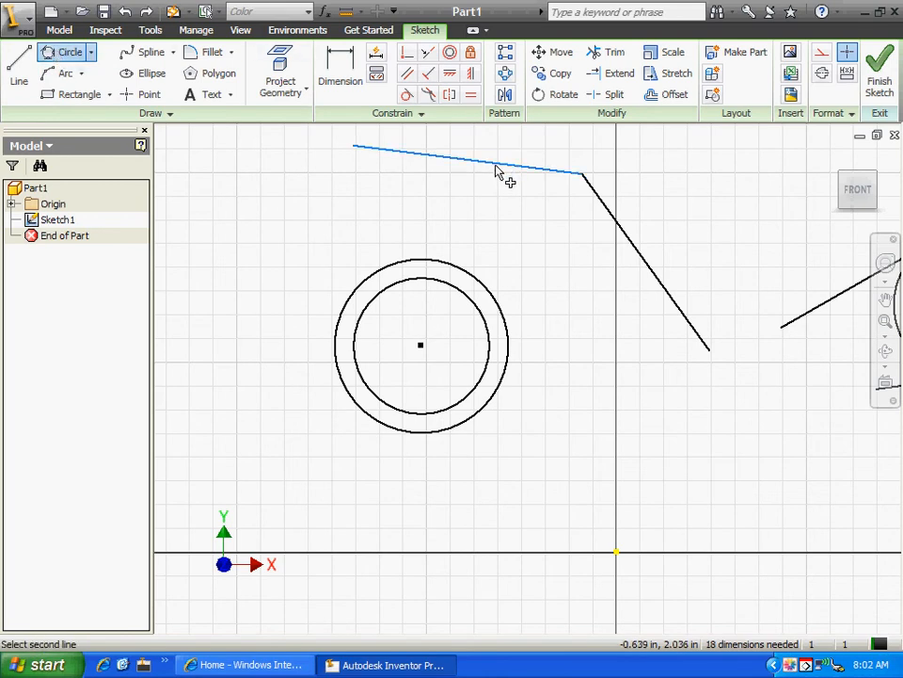
pyautogui.click(623, 229)
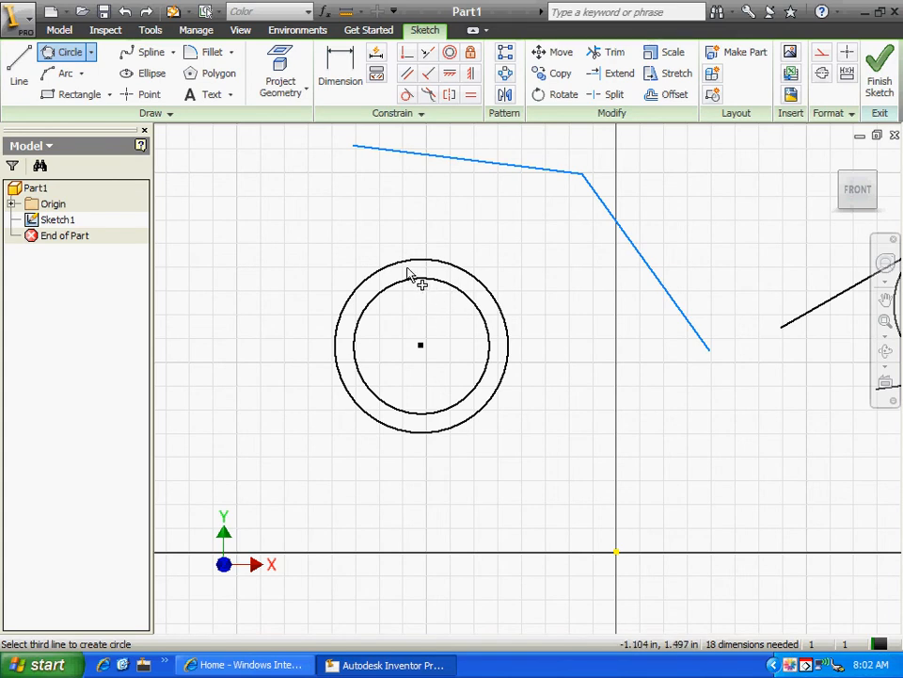
pyautogui.hotkey('ctrl', 'z')
pyautogui.hotkey('ctrl', 'z')
# - Draw an ellipse below and left of the origin with a horizontal major axis ending at about -0.60 in, -1.00 in
pyautogui.moveTo(644, 407); pyautogui.dragTo(612, 89, button='middle')
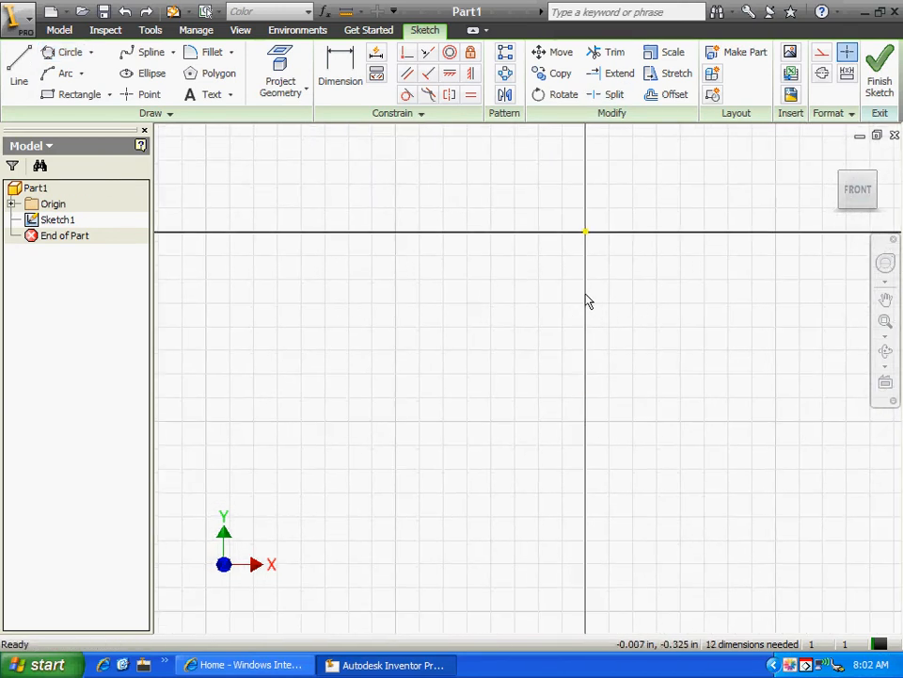
pyautogui.click(141, 74)
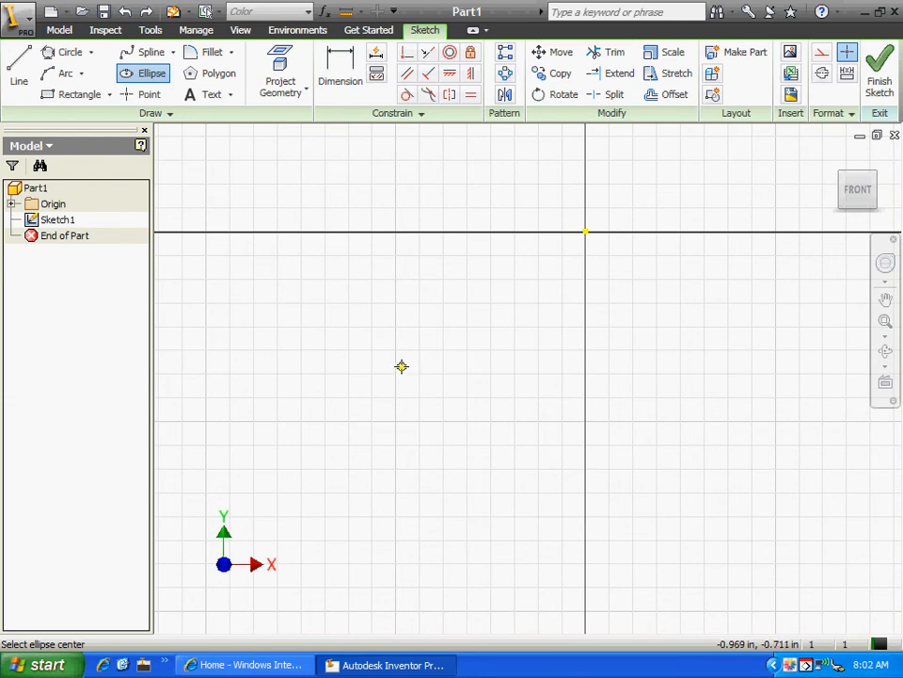
pyautogui.click(339, 421)
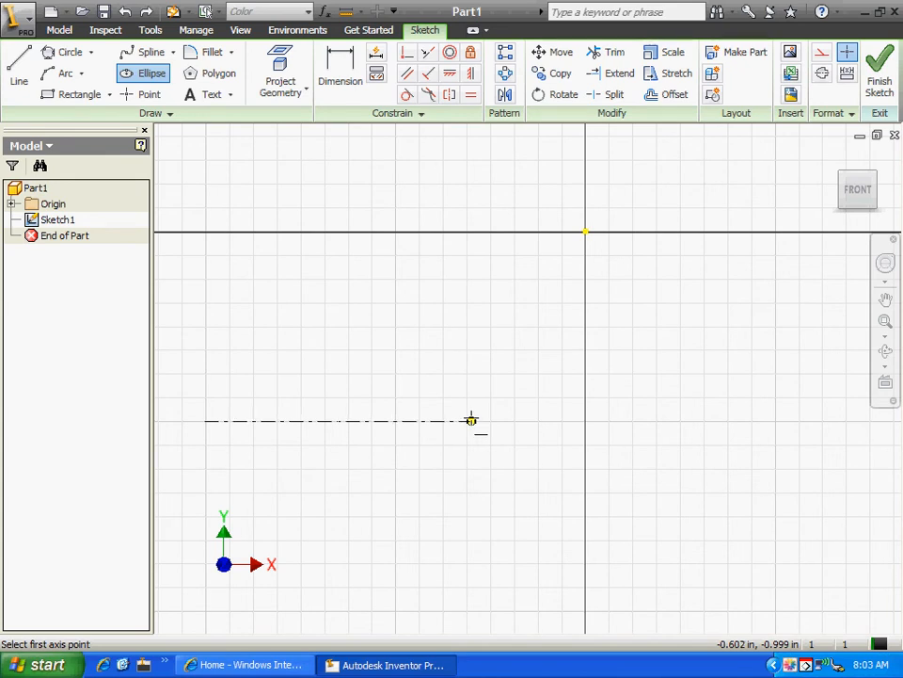
pyautogui.click(471, 420)
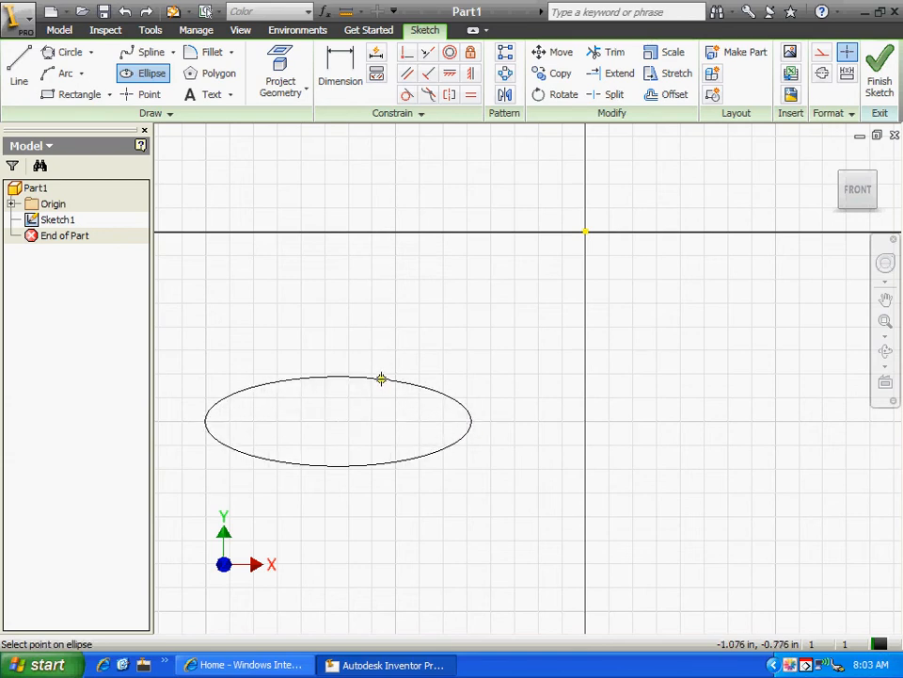
pyautogui.click(381, 378)
# - Draw a second ellipse below and right of the origin, with its major axis tilted diagonally upward to the right
pyautogui.moveTo(696, 319); pyautogui.dragTo(337, 307, button='middle')
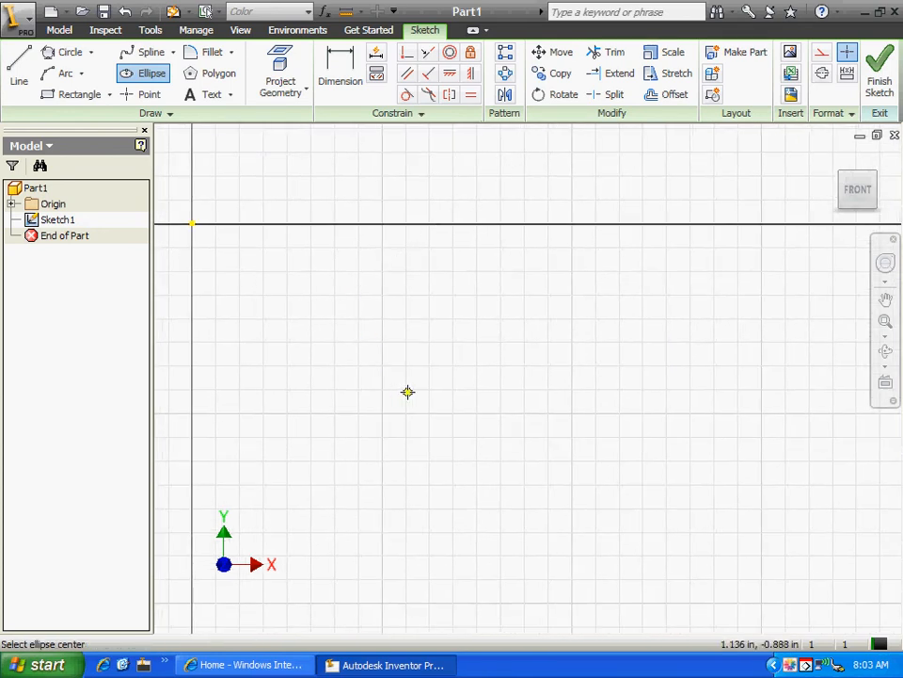
pyautogui.click(383, 445)
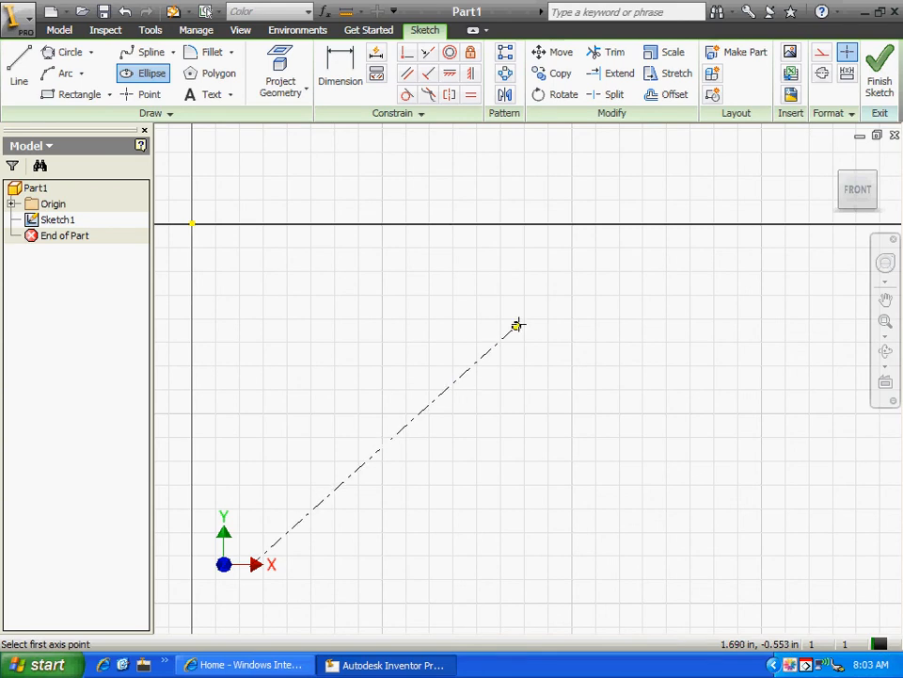
pyautogui.click(480, 349)
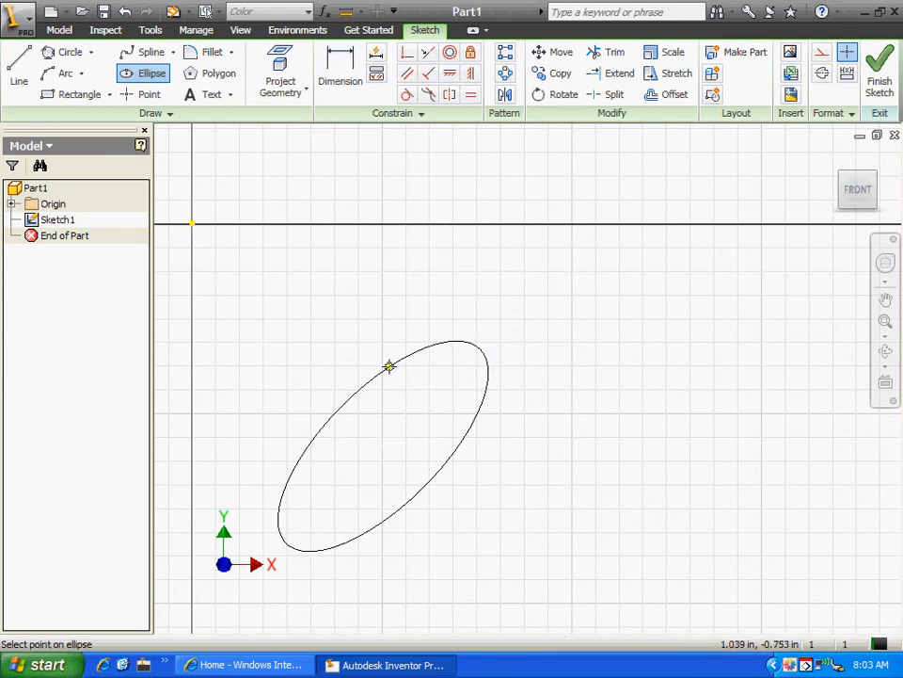
pyautogui.click(390, 365)
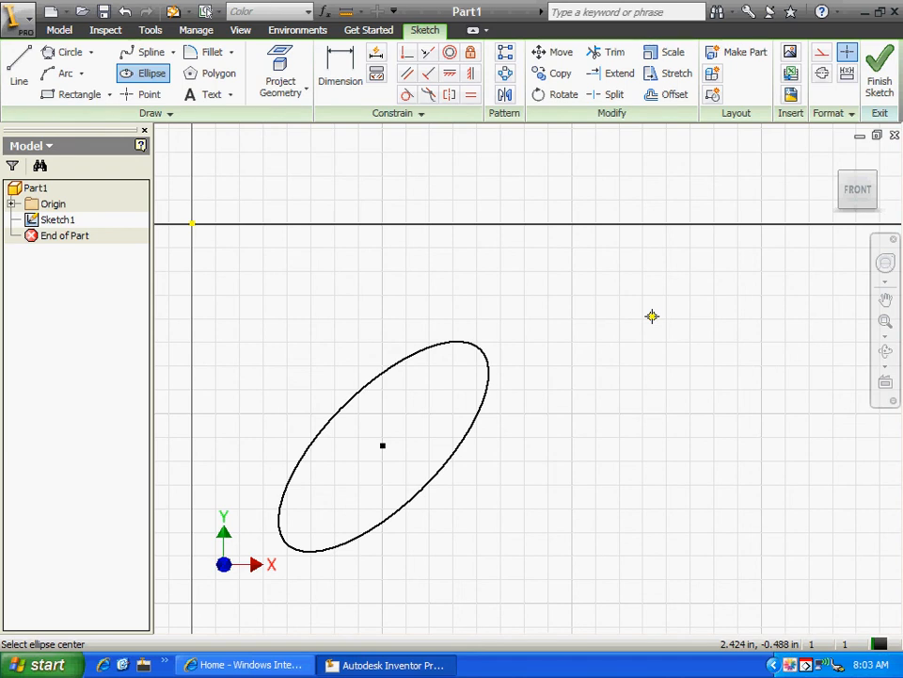
# - Add a text box reading "Center Point Circle" just below the concentric circles
pyautogui.scroll(3, 600, 322)
pyautogui.moveTo(437, 315); pyautogui.dragTo(571, 387, button='middle')
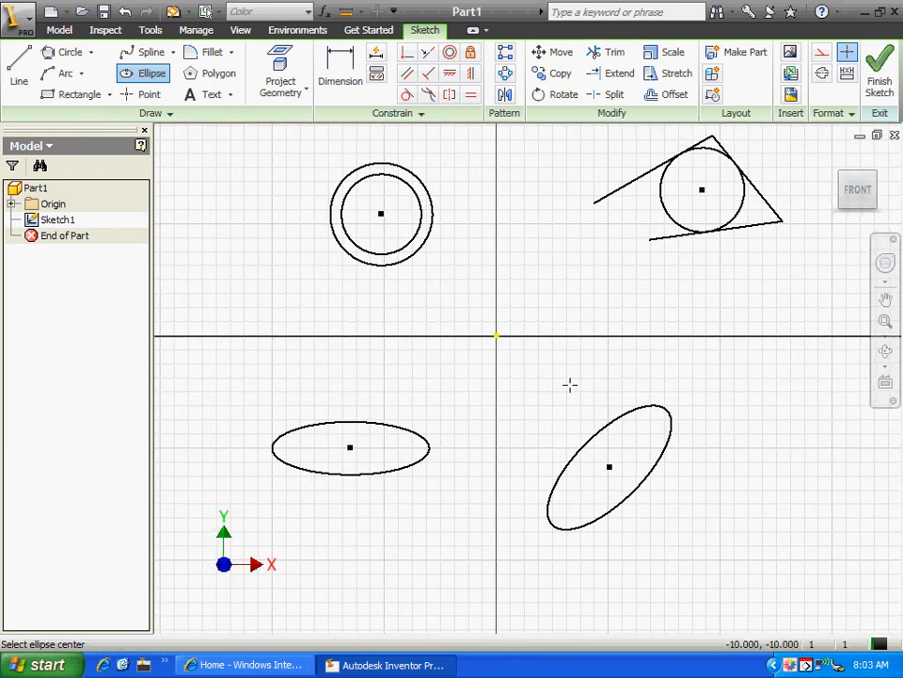
pyautogui.click(201, 96)
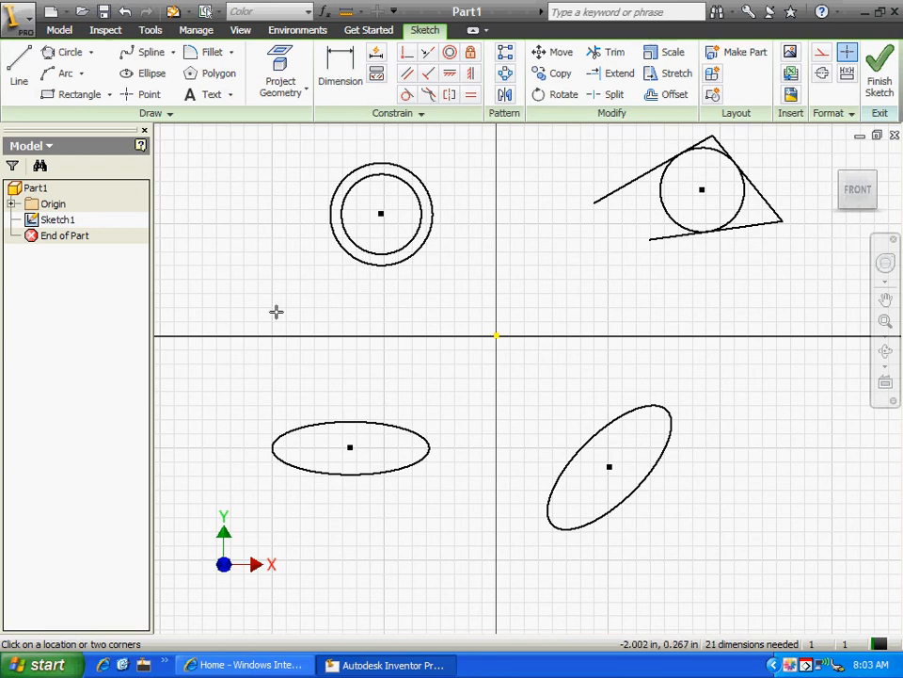
pyautogui.moveTo(276, 280); pyautogui.dragTo(454, 312)
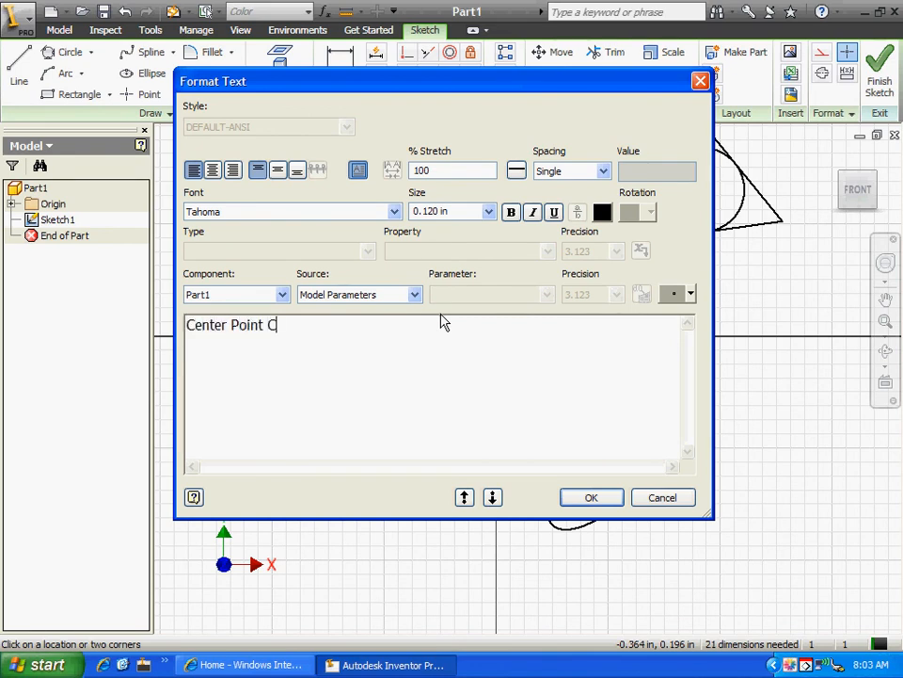
pyautogui.write('Center Point Circle')
pyautogui.click(589, 497)
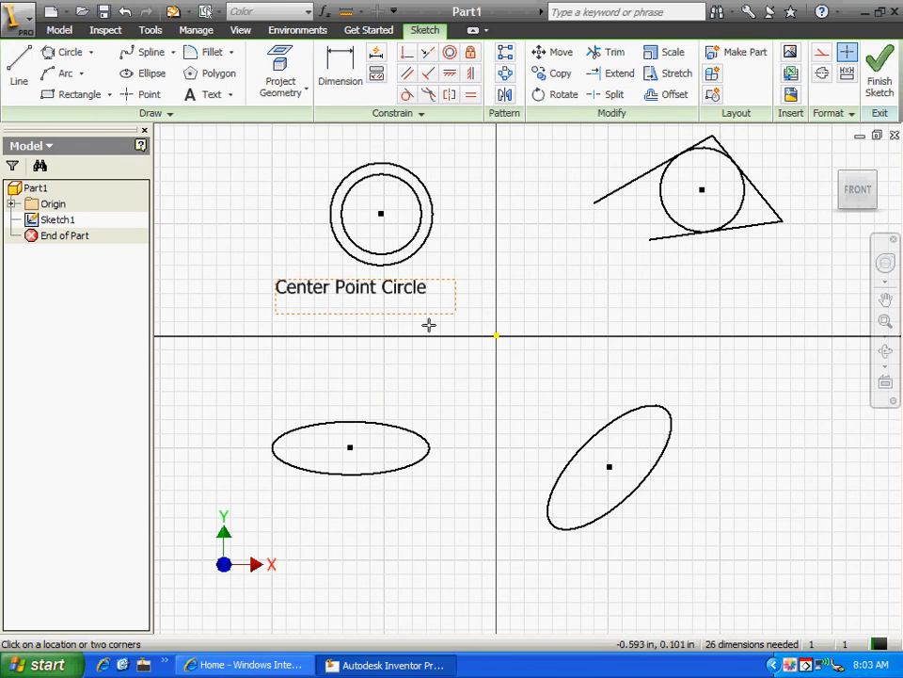
pyautogui.rightClick(585, 252)
pyautogui.click(616, 264)
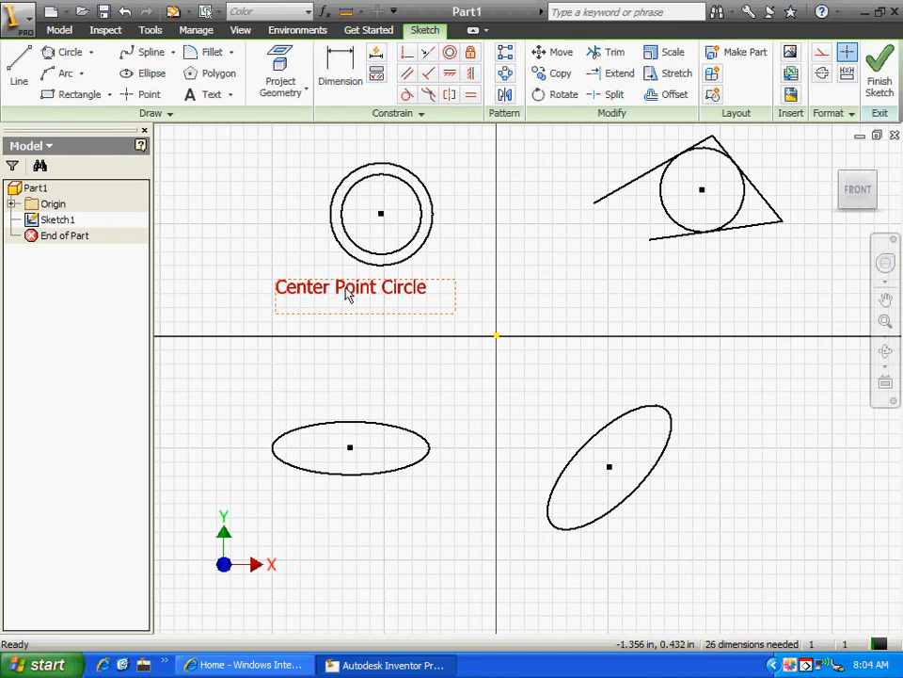
# - Try to set the text size of the "Center Point Circle" label to .25 without selecting its text
pyautogui.rightClick(347, 292)
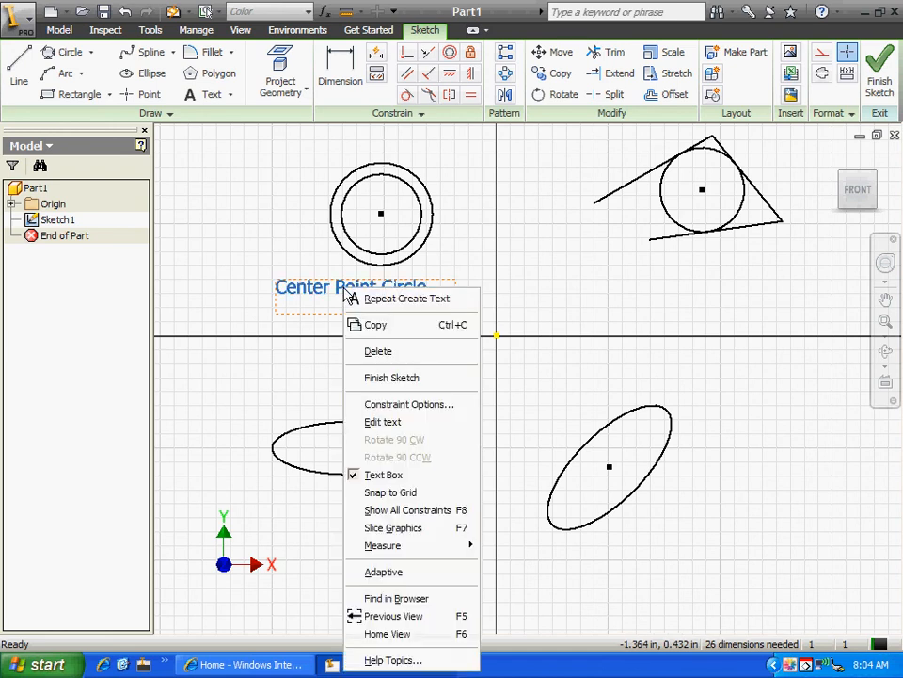
pyautogui.click(386, 423)
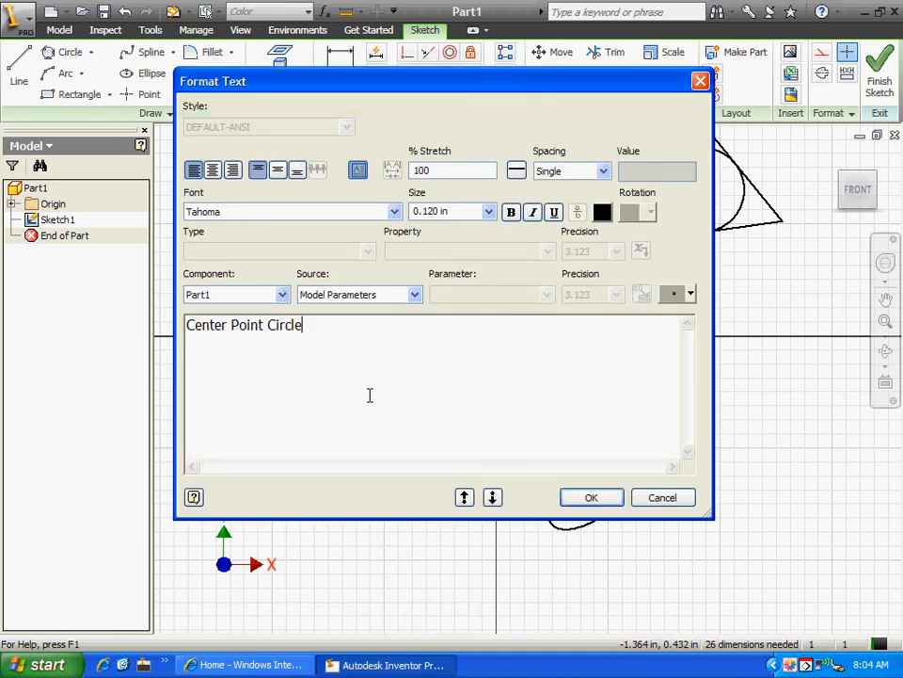
pyautogui.click(456, 208)
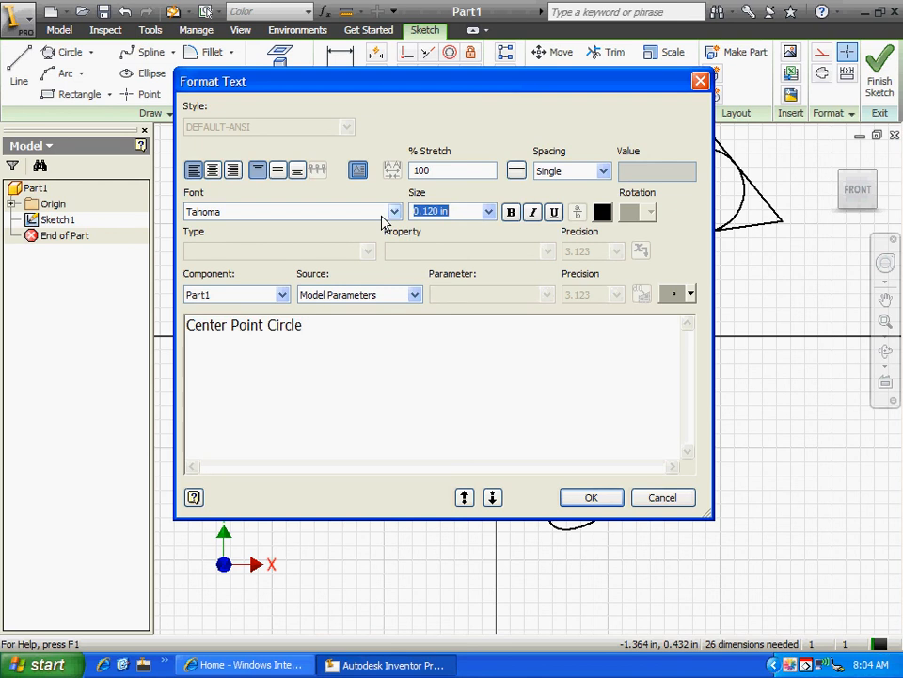
pyautogui.write('.25')
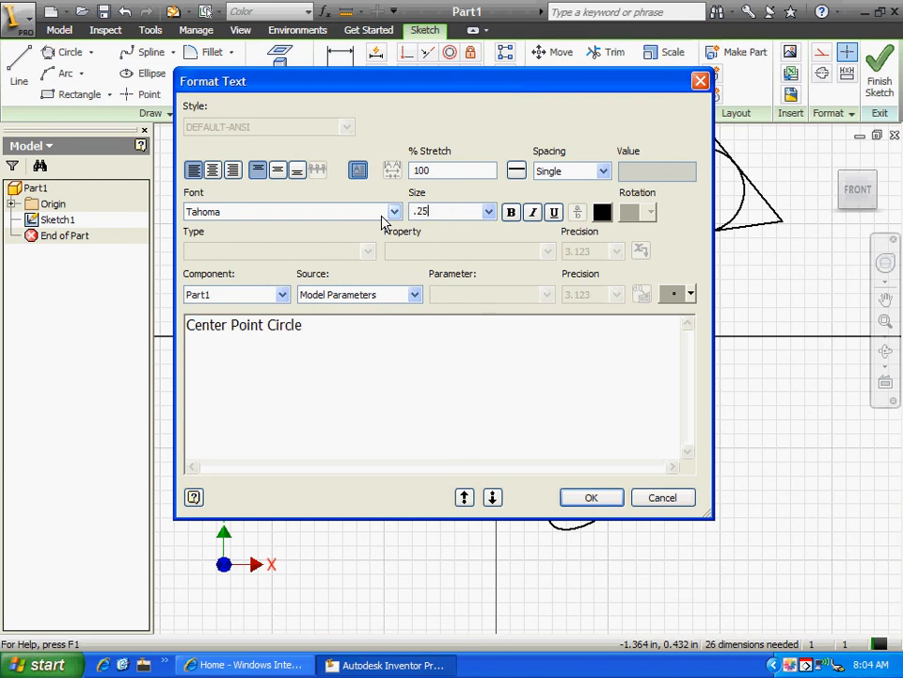
pyautogui.click(591, 496)
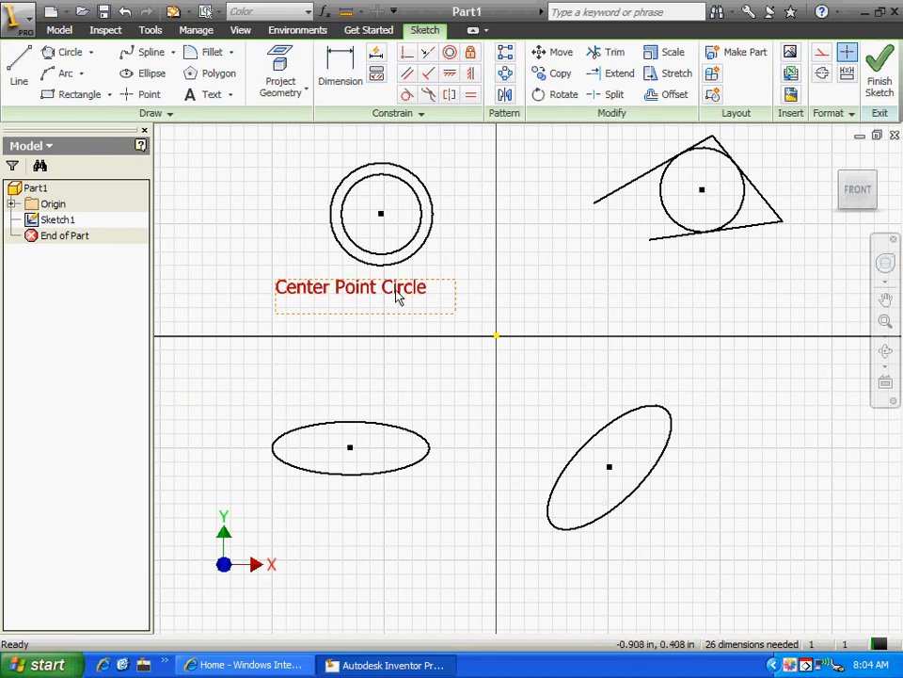
# - Select all the text of the "Center Point Circle" label and set its size to .25
pyautogui.rightClick(397, 297)
pyautogui.click(434, 423)
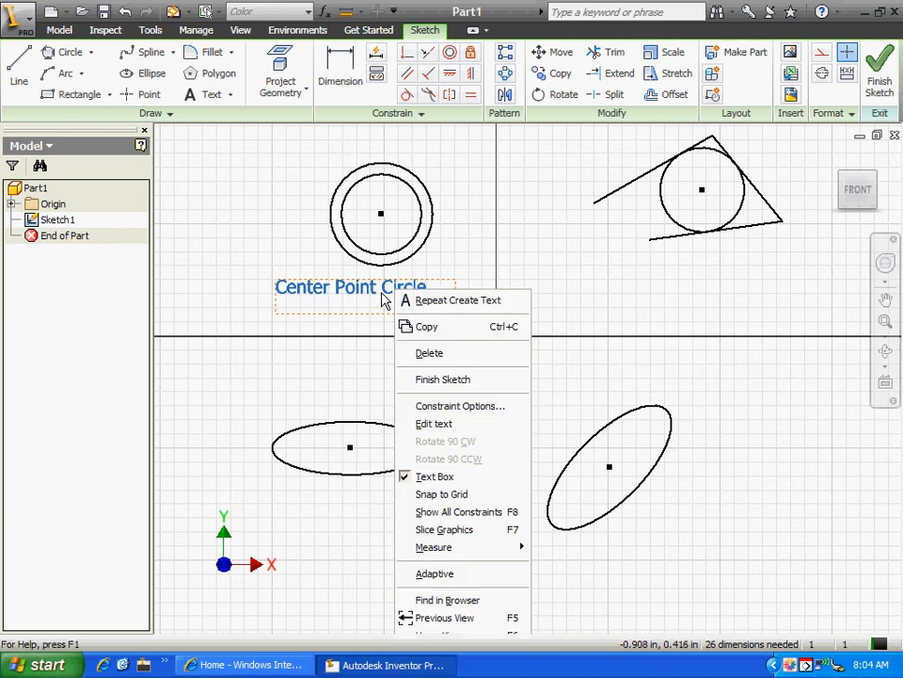
pyautogui.moveTo(316, 324); pyautogui.dragTo(187, 324)
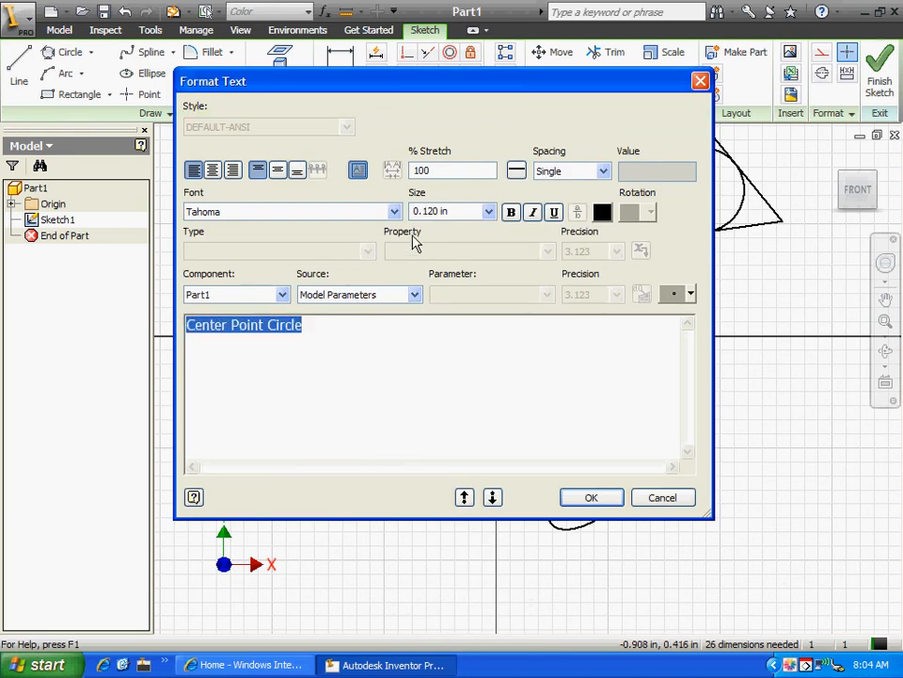
pyautogui.click(461, 210)
pyautogui.write('.25')
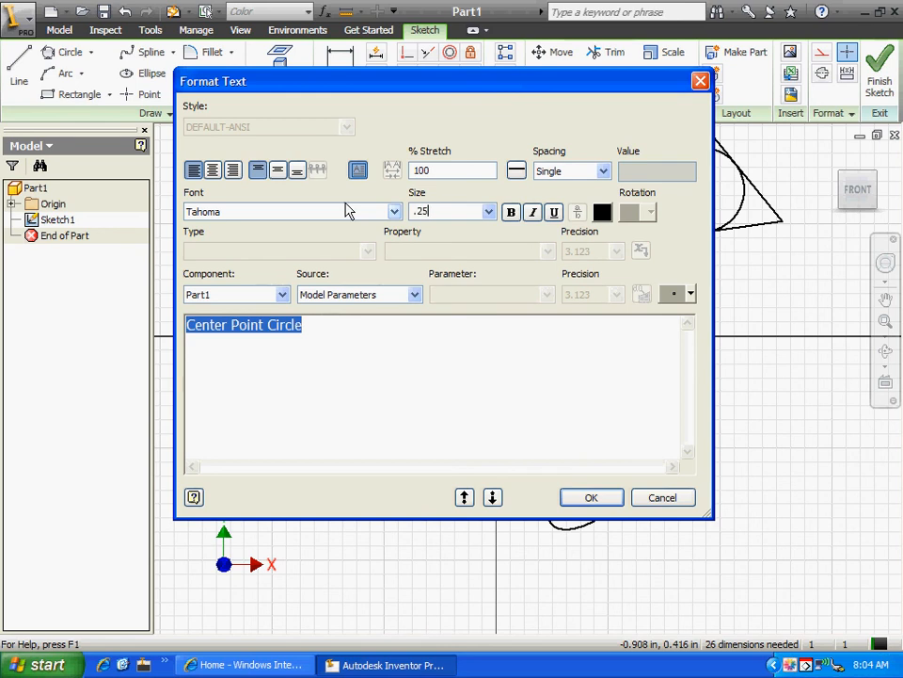
pyautogui.click(602, 499)
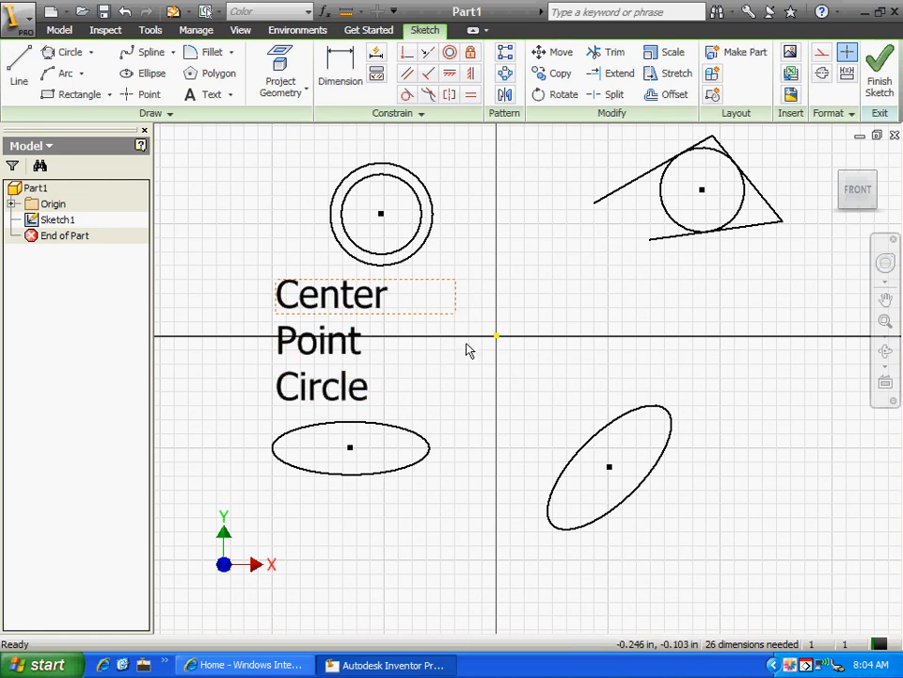
# - Widen the label's text box so the text fits on one line, and shift it left beneath the concentric circles
pyautogui.moveTo(456, 314); pyautogui.dragTo(609, 356)
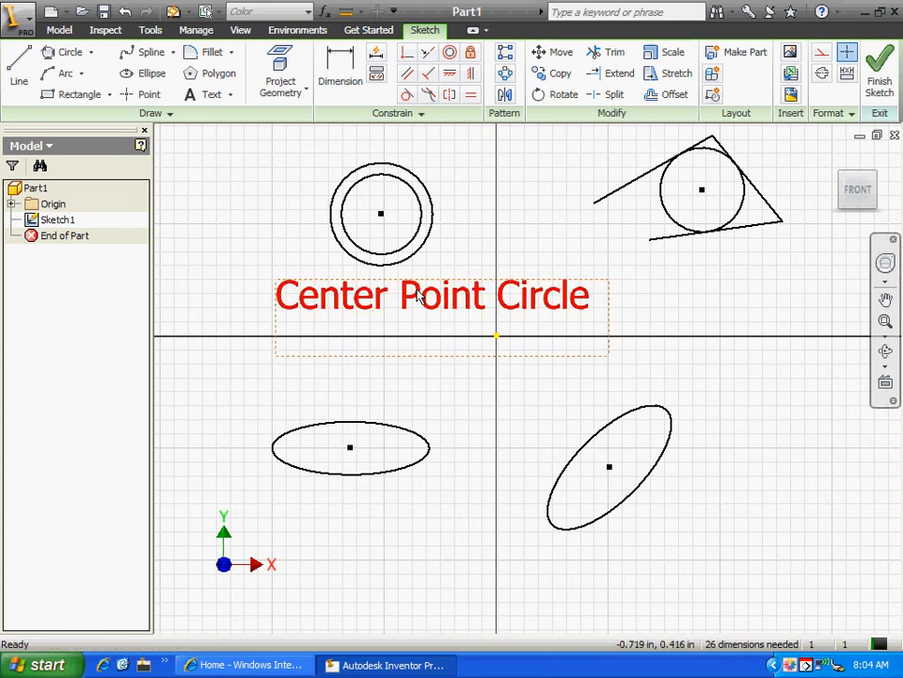
pyautogui.moveTo(414, 298); pyautogui.dragTo(310, 295)
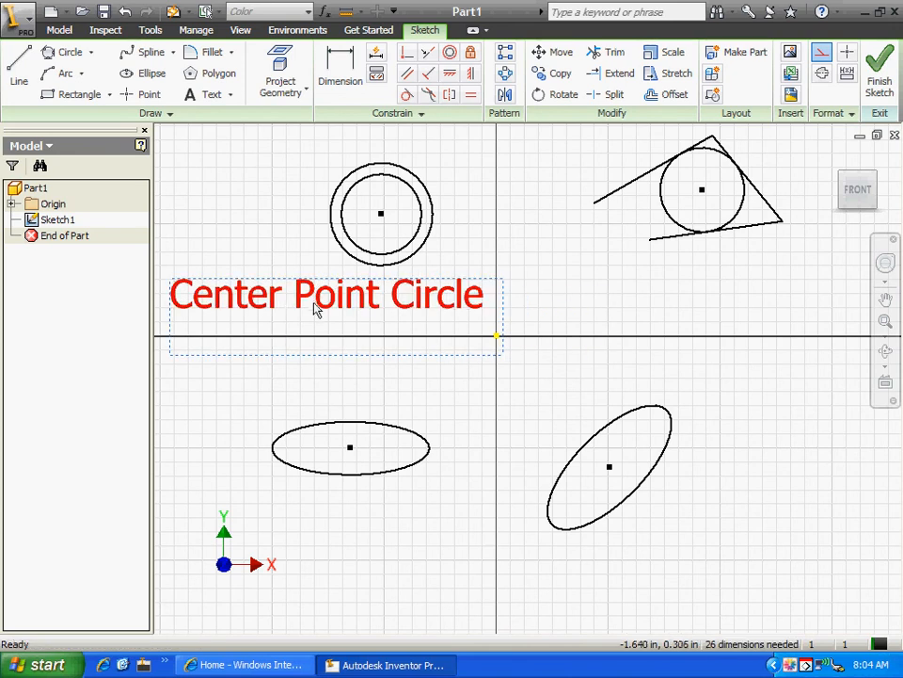